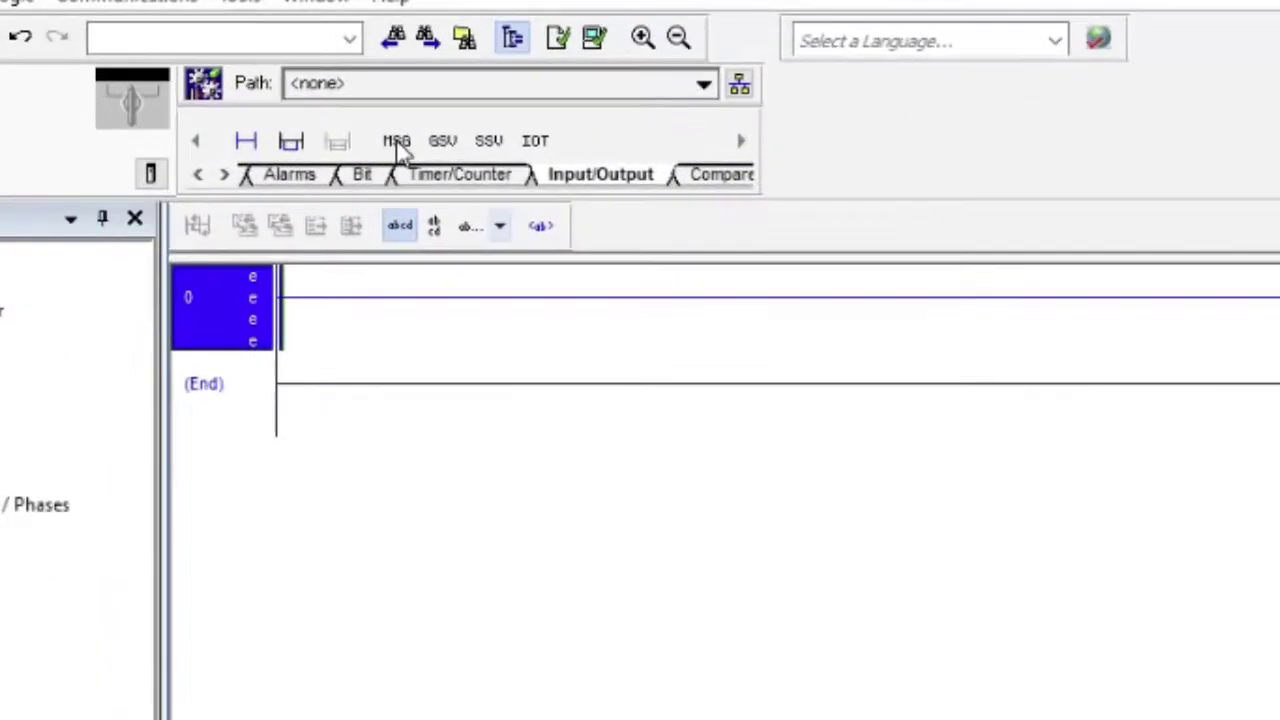
Add an MSG instruction to rung 0 with ReadStatus as its message control.
click(398, 143)
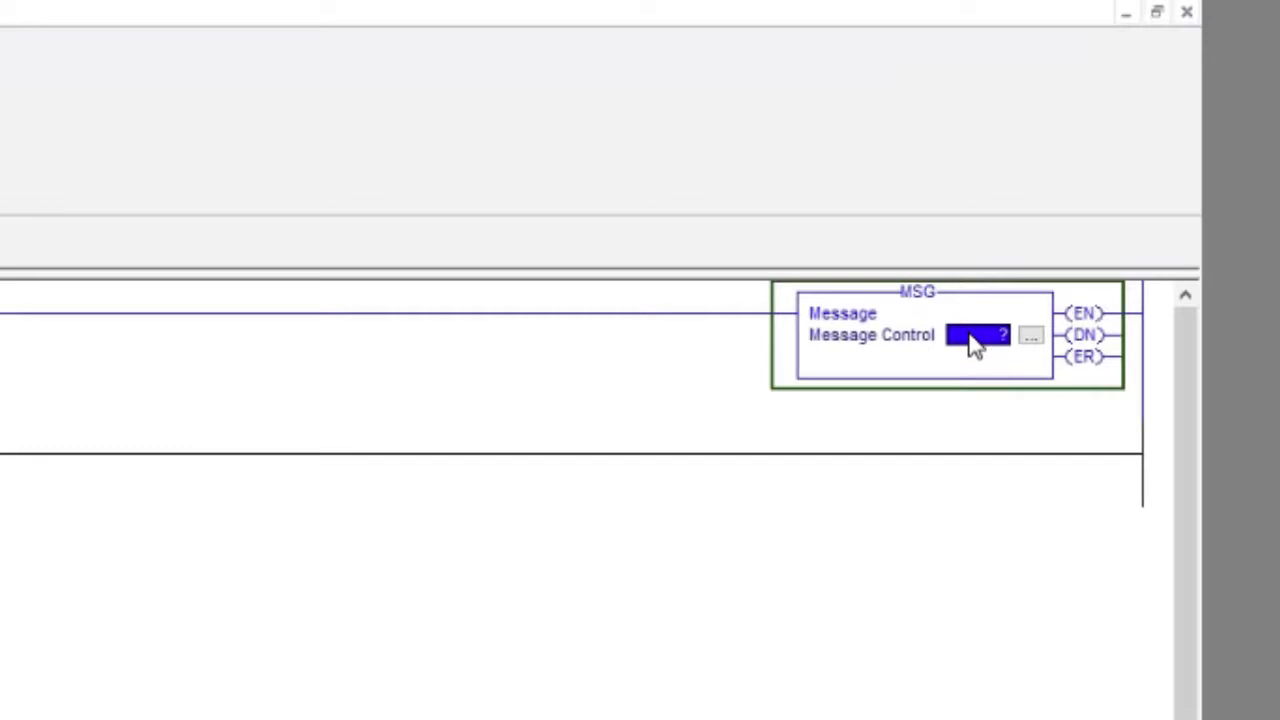
double_click(975, 340)
text(ReadSta)
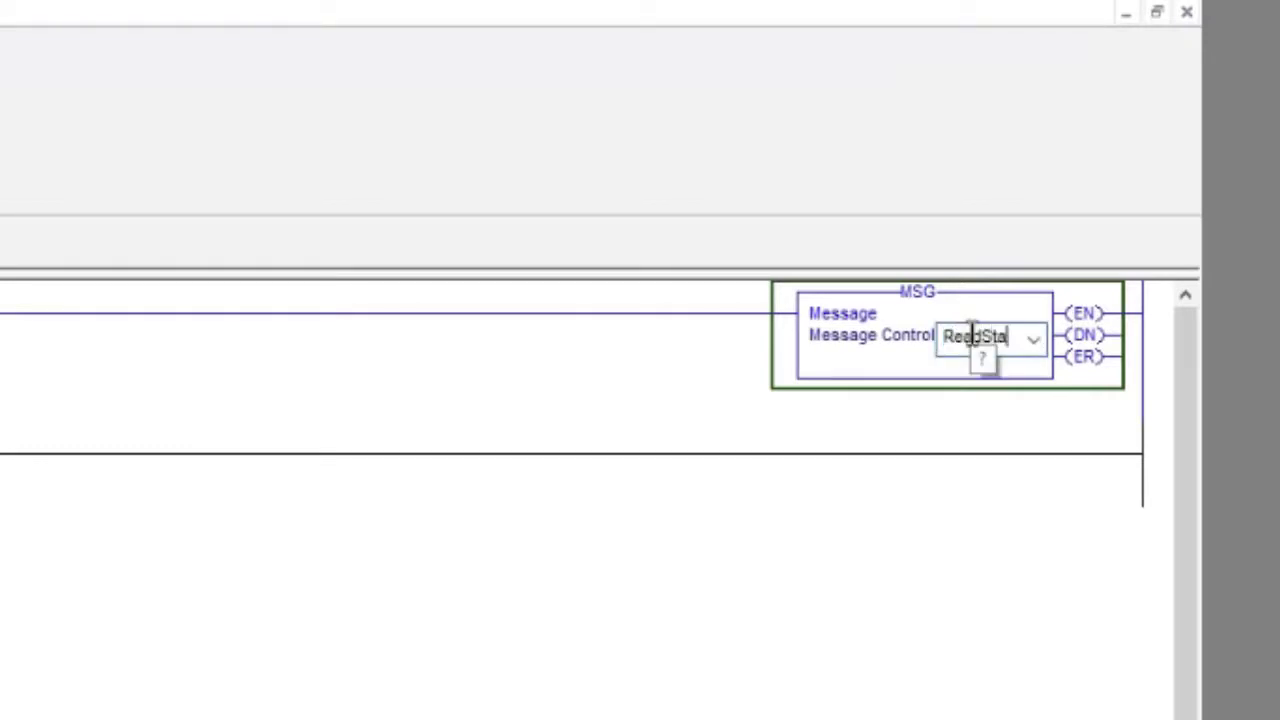
text(tus)
key(Return)
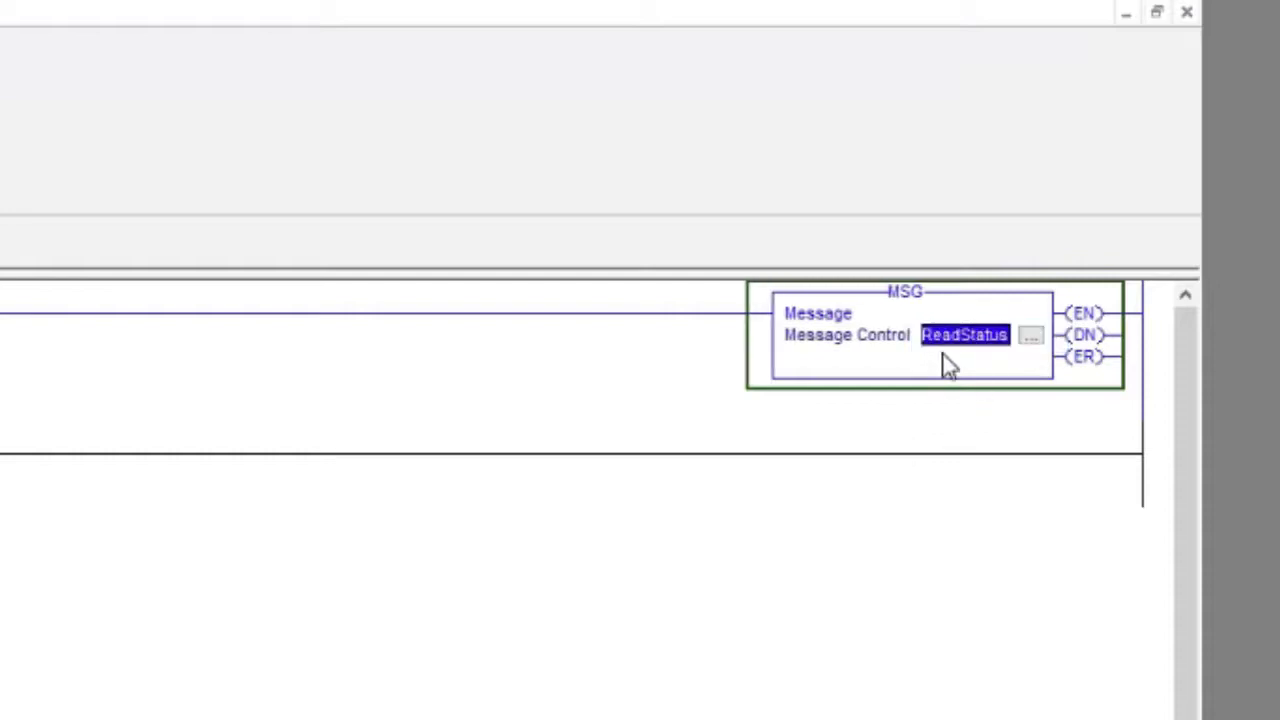
Create ReadStatus as a new MESSAGE tag and bring up its message configuration.
right_click(958, 345)
click(955, 357)
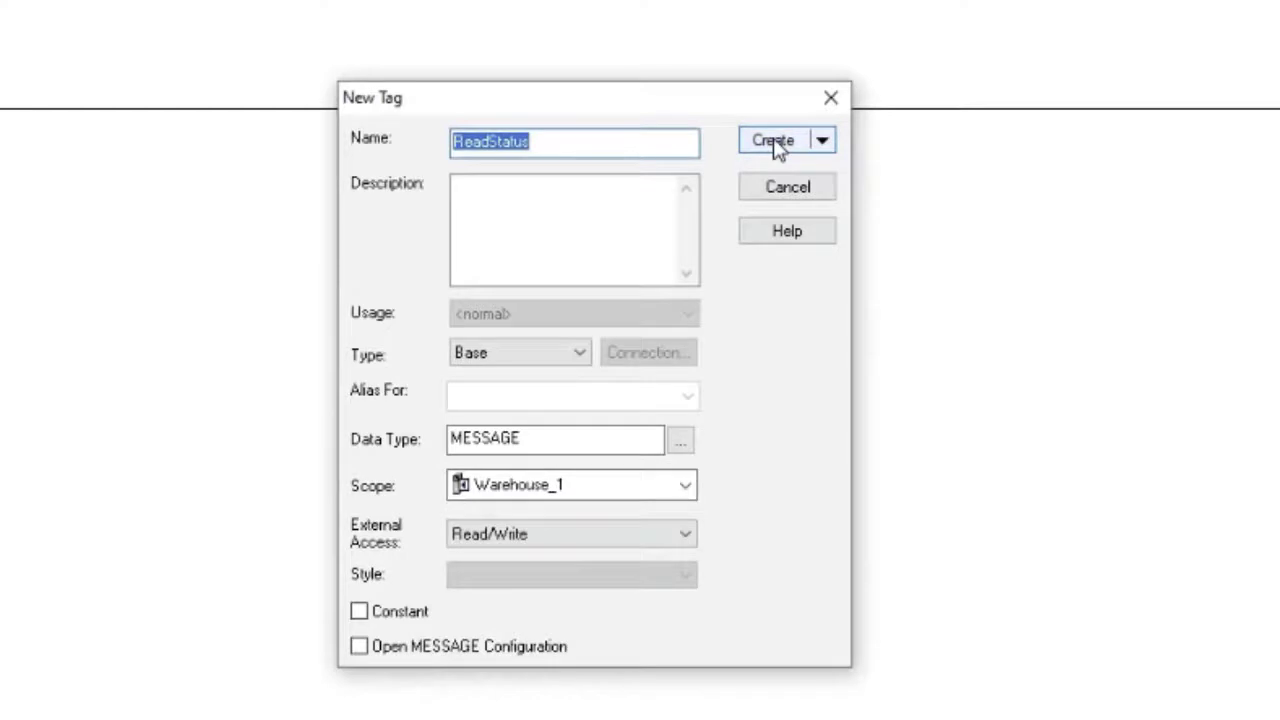
click(773, 140)
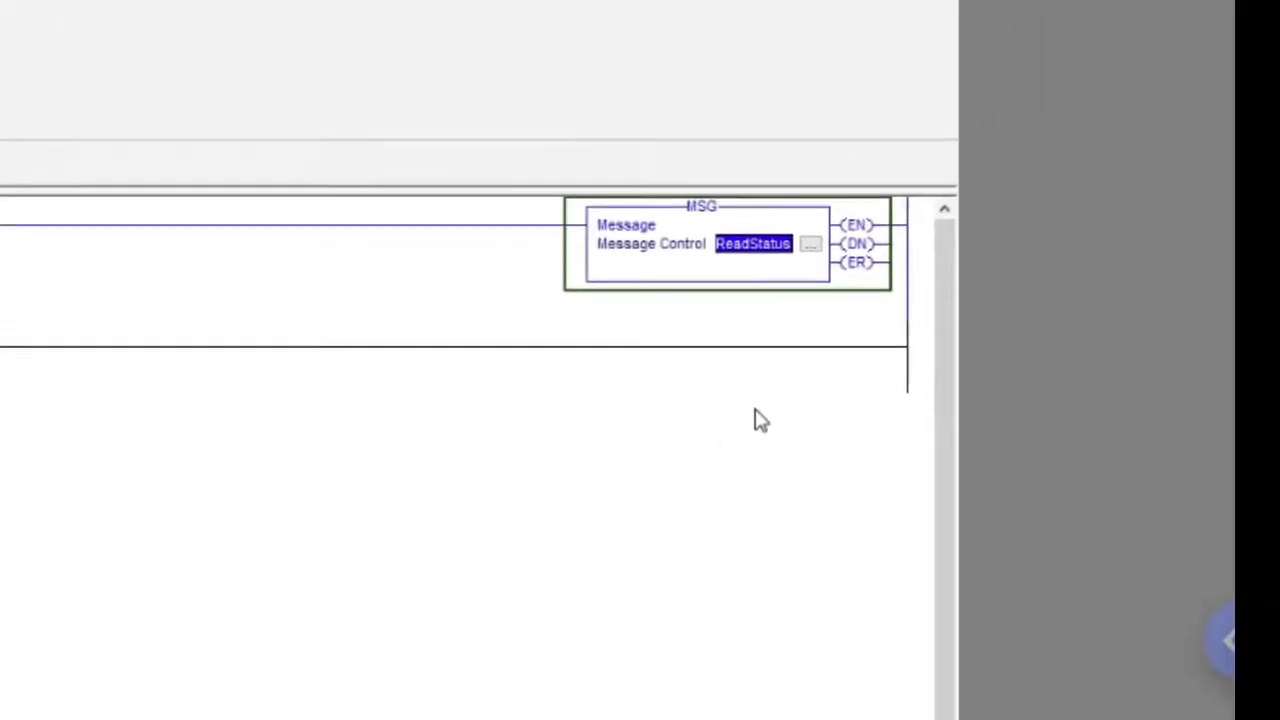
click(810, 247)
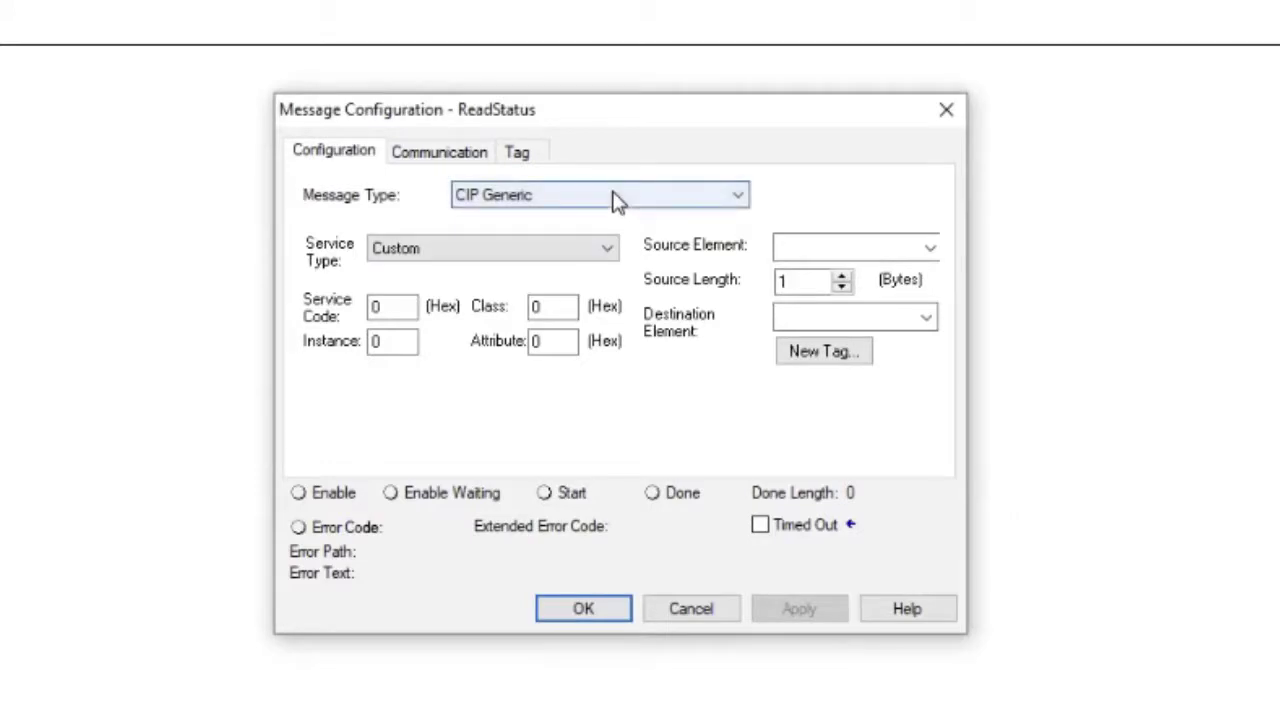
Set ReadStatus to Get Attribute Single, class 64, instance 88, attribute 2, and create DINT tag TempDiagStatus.
click(604, 252)
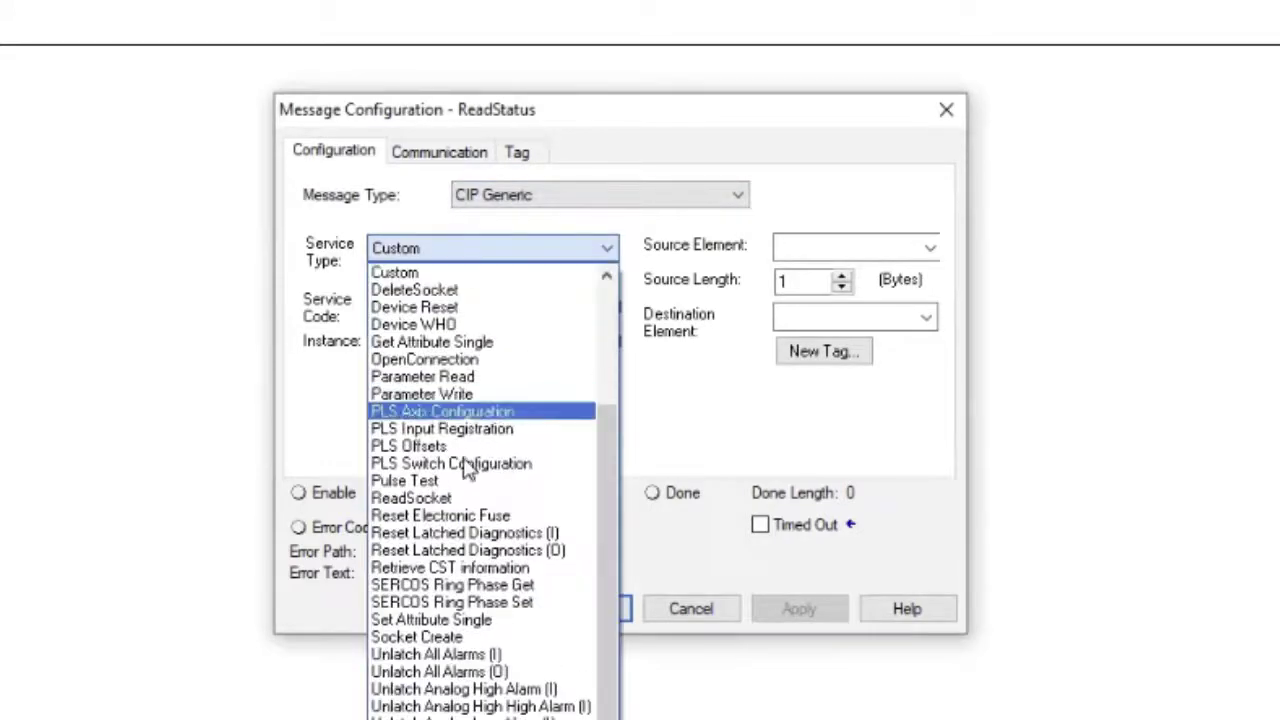
click(448, 342)
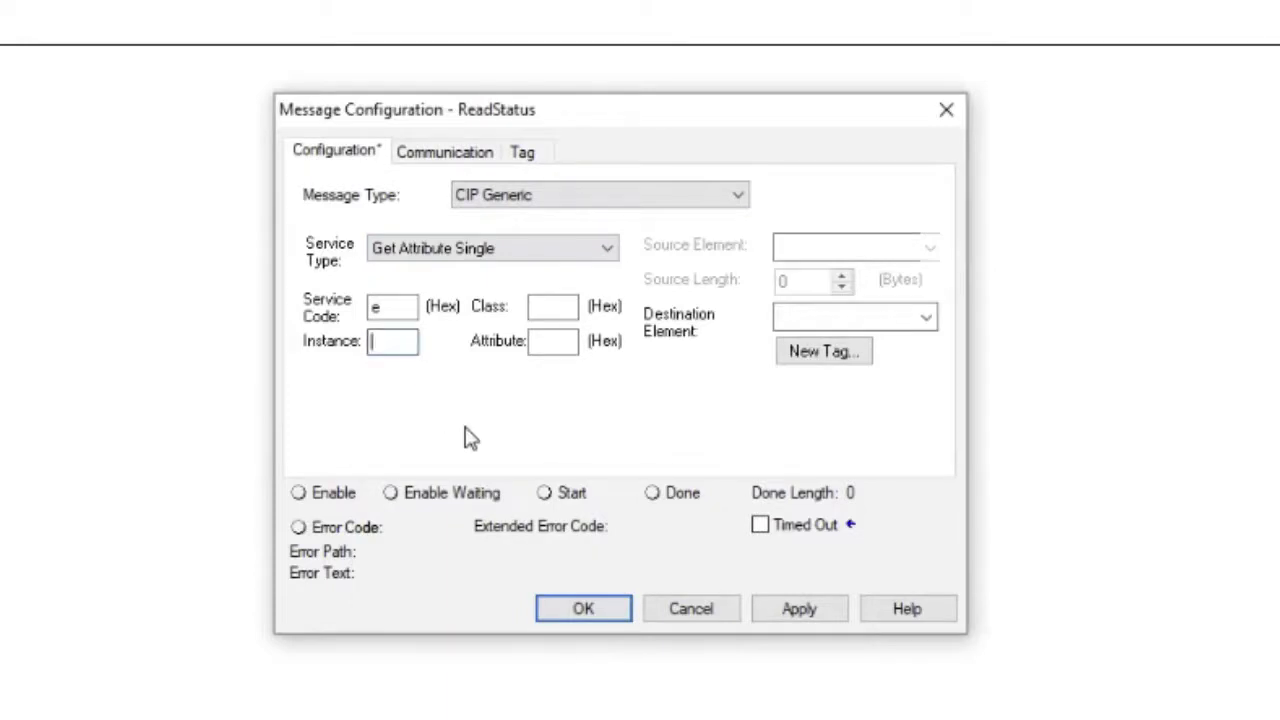
click(560, 306)
text(64)
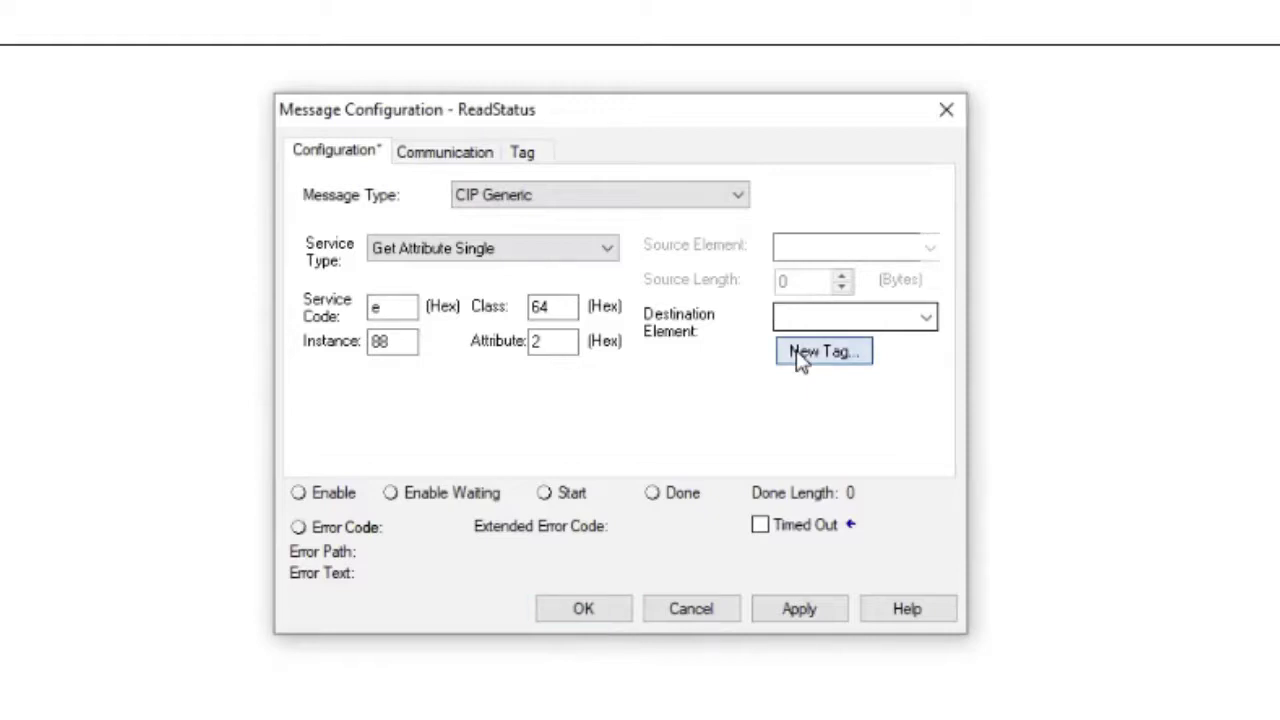
click(800, 360)
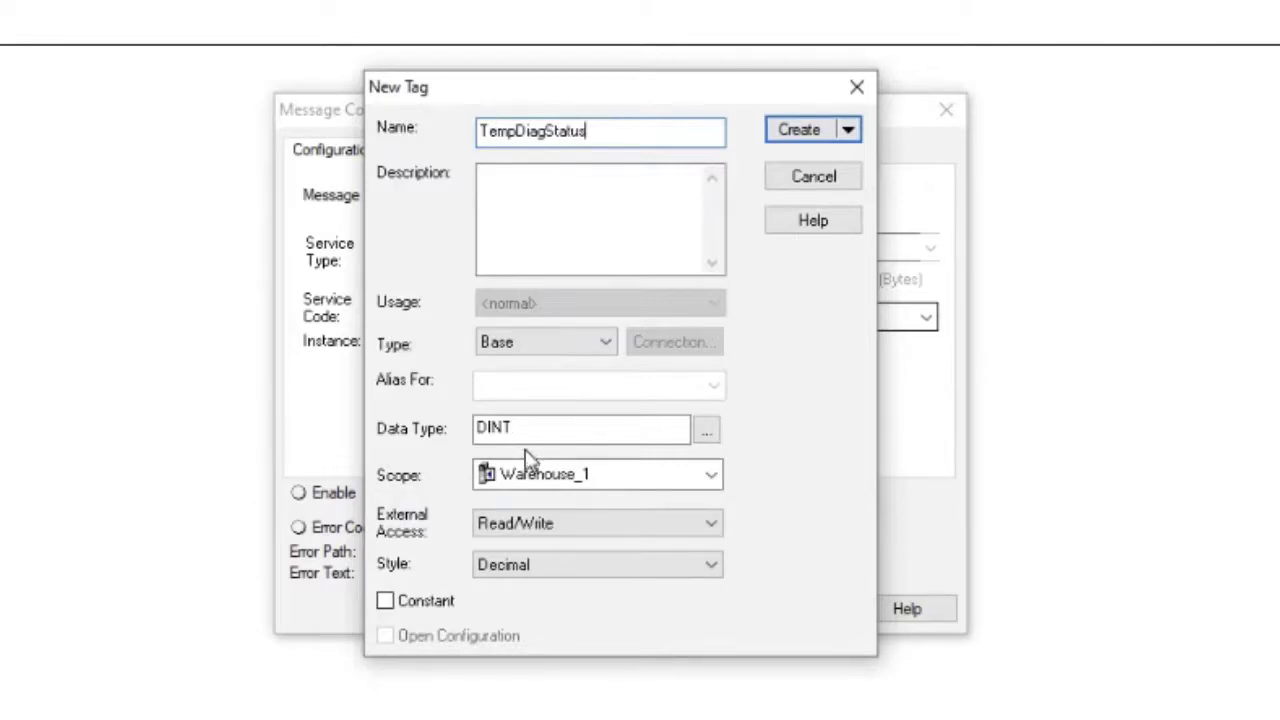
click(808, 136)
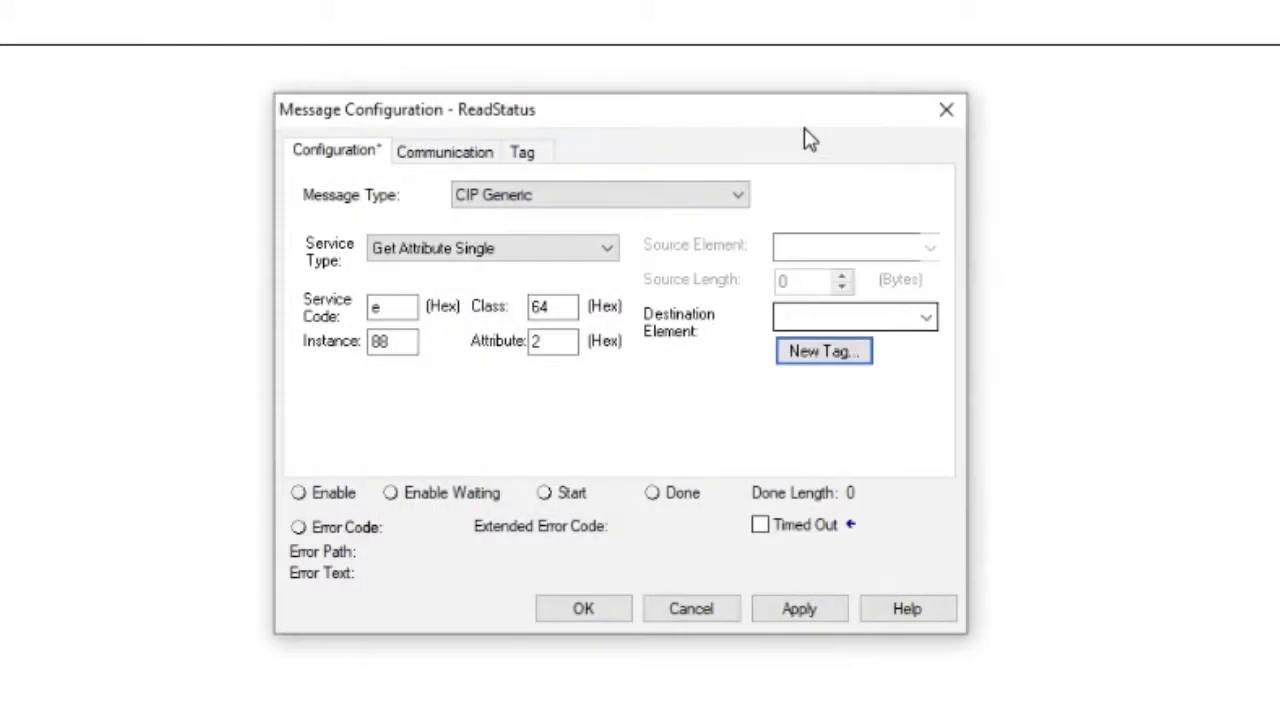
Choose TempDiagStatus as the ReadStatus destination element.
click(930, 317)
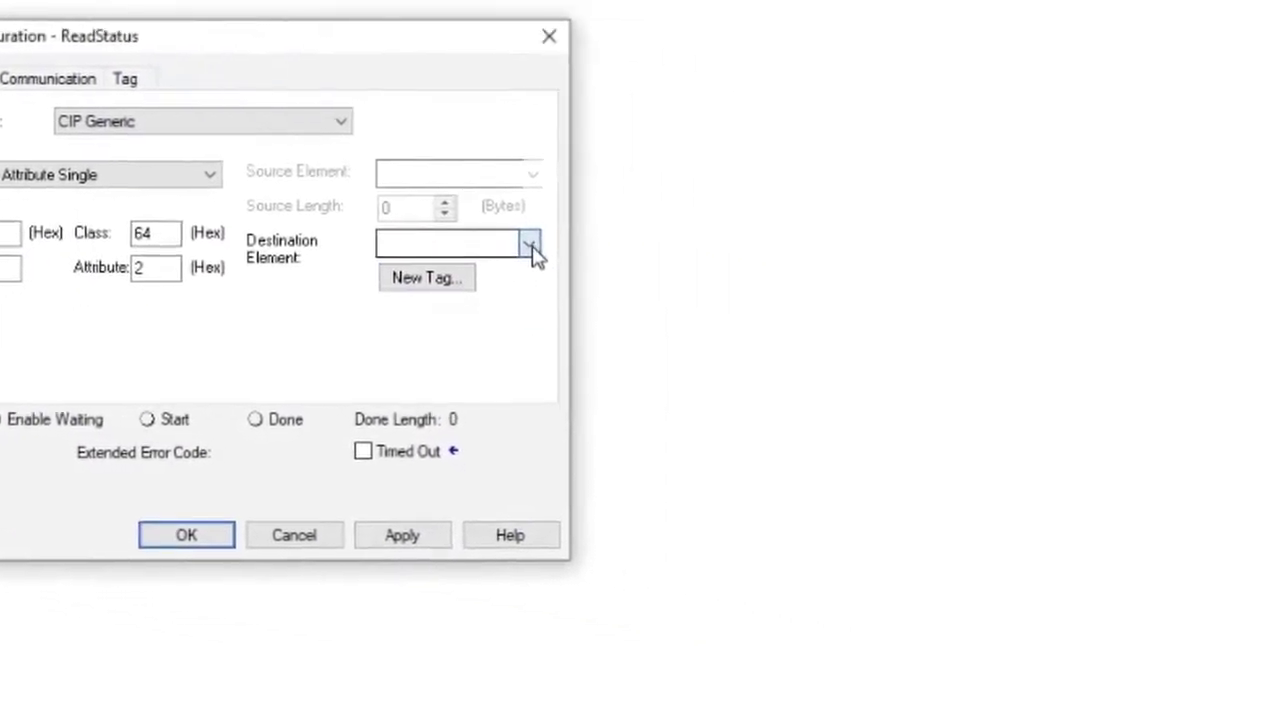
click(566, 258)
double_click(323, 391)
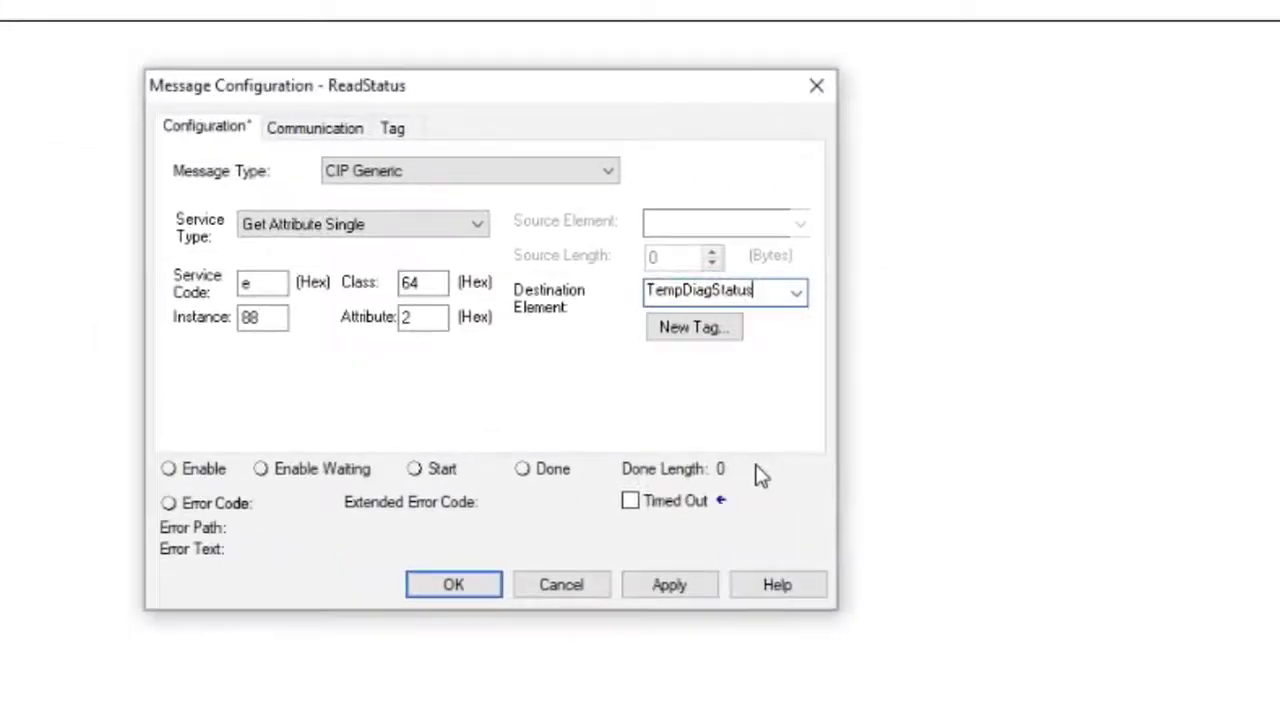
Set the message path to ERSC_01, then apply and close the configuration.
click(447, 160)
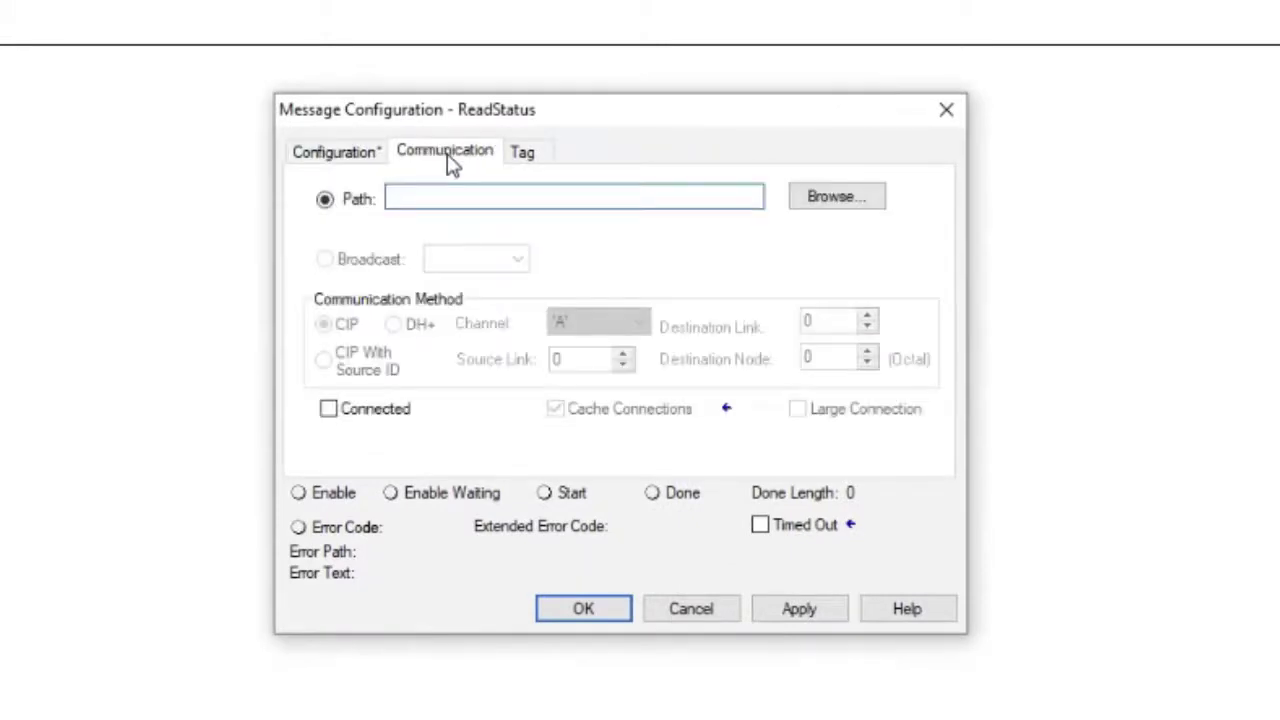
click(822, 206)
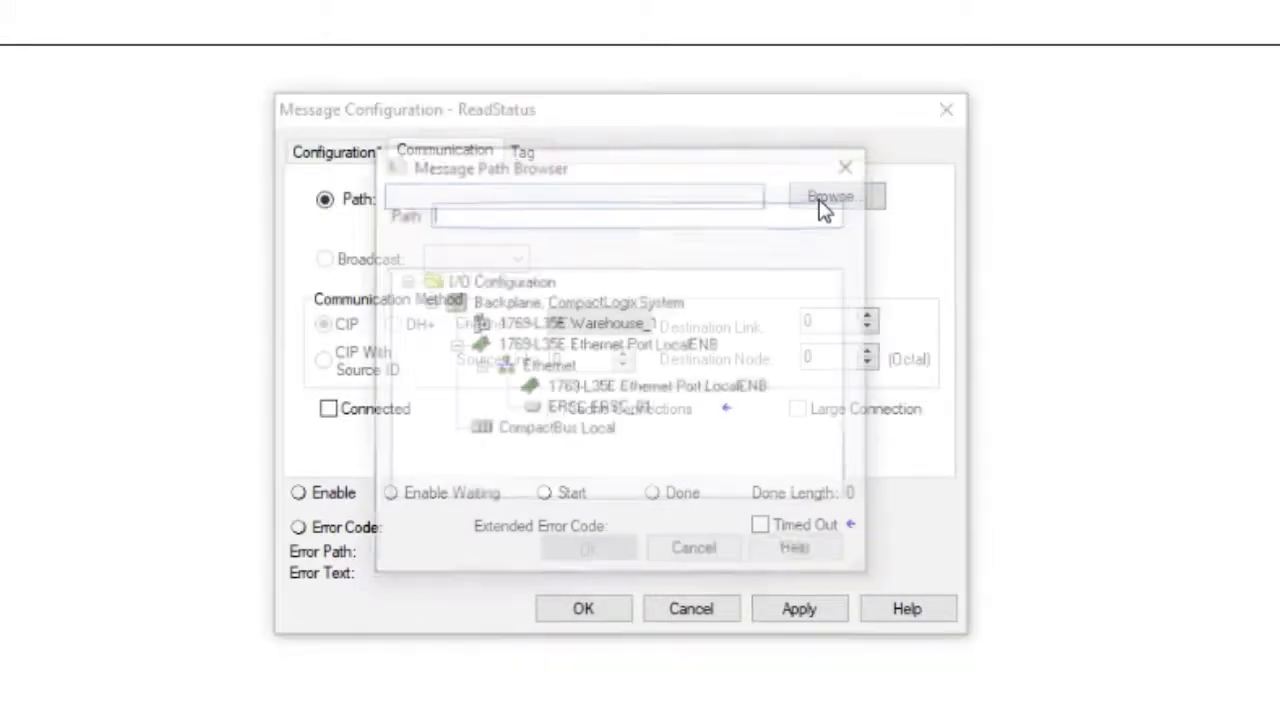
click(632, 410)
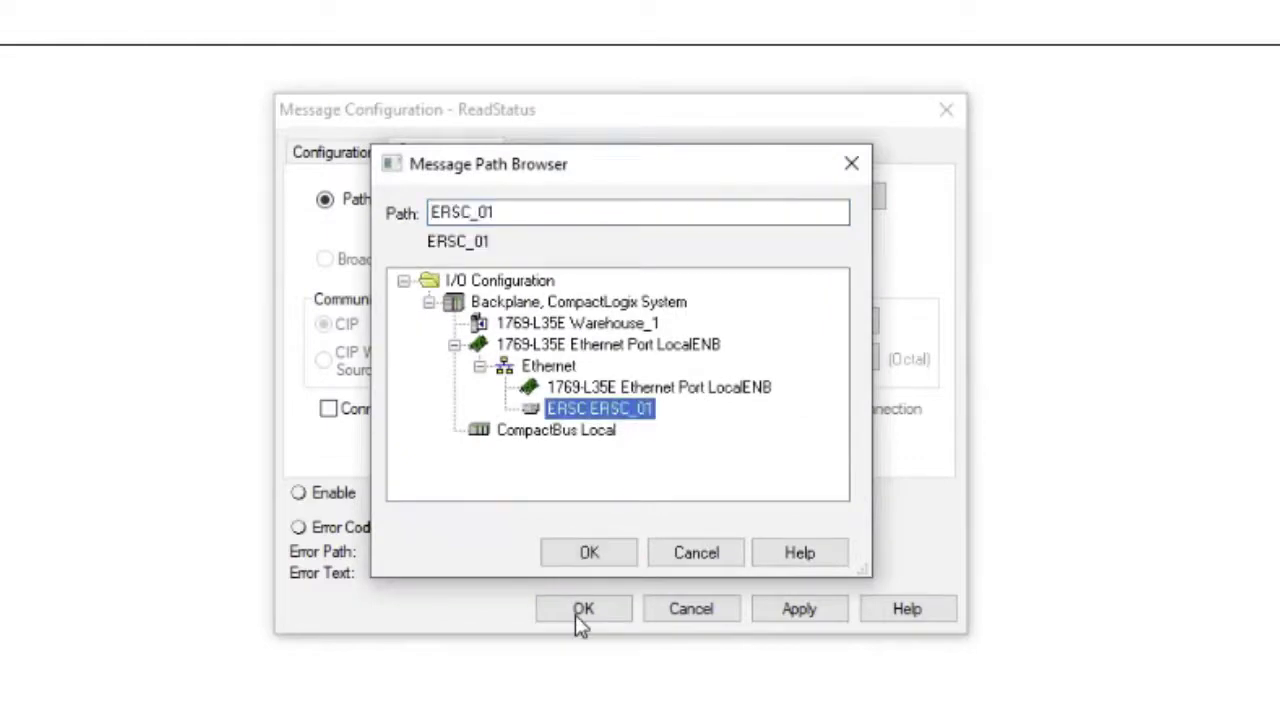
click(580, 558)
click(340, 153)
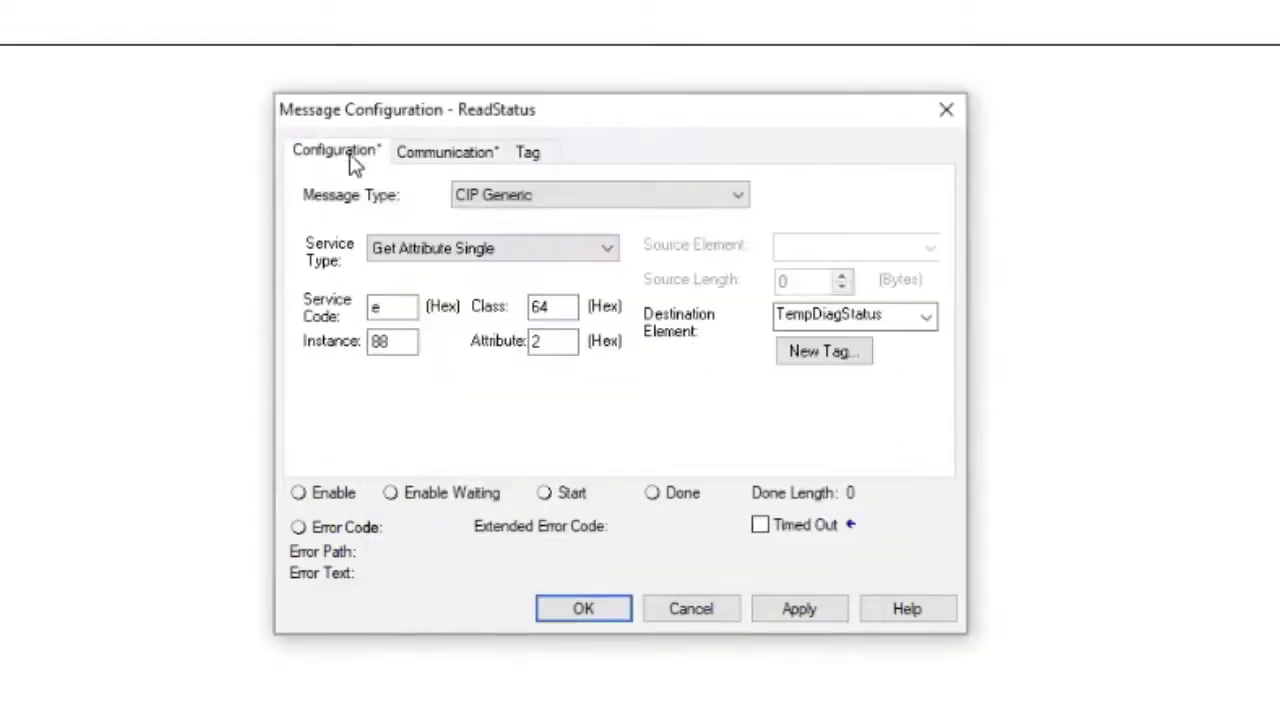
click(800, 612)
click(590, 612)
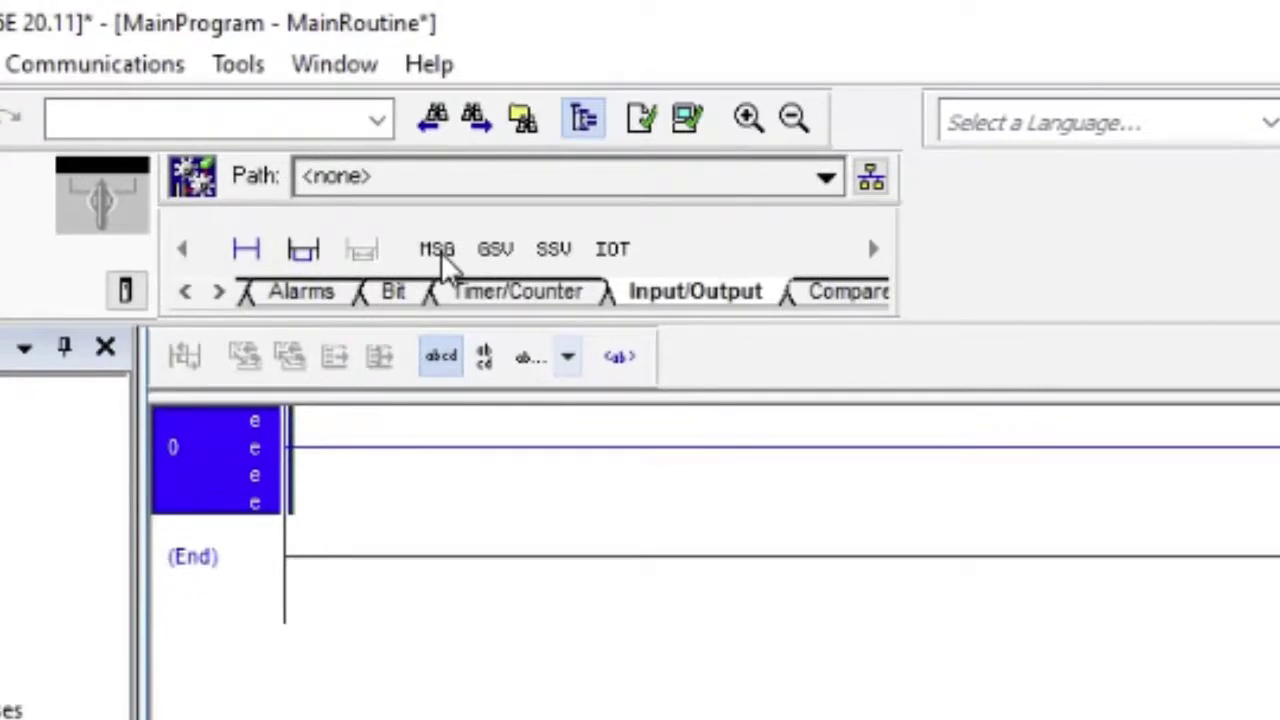
Add a second MSG instruction with WriteSpeed as its message control.
click(437, 251)
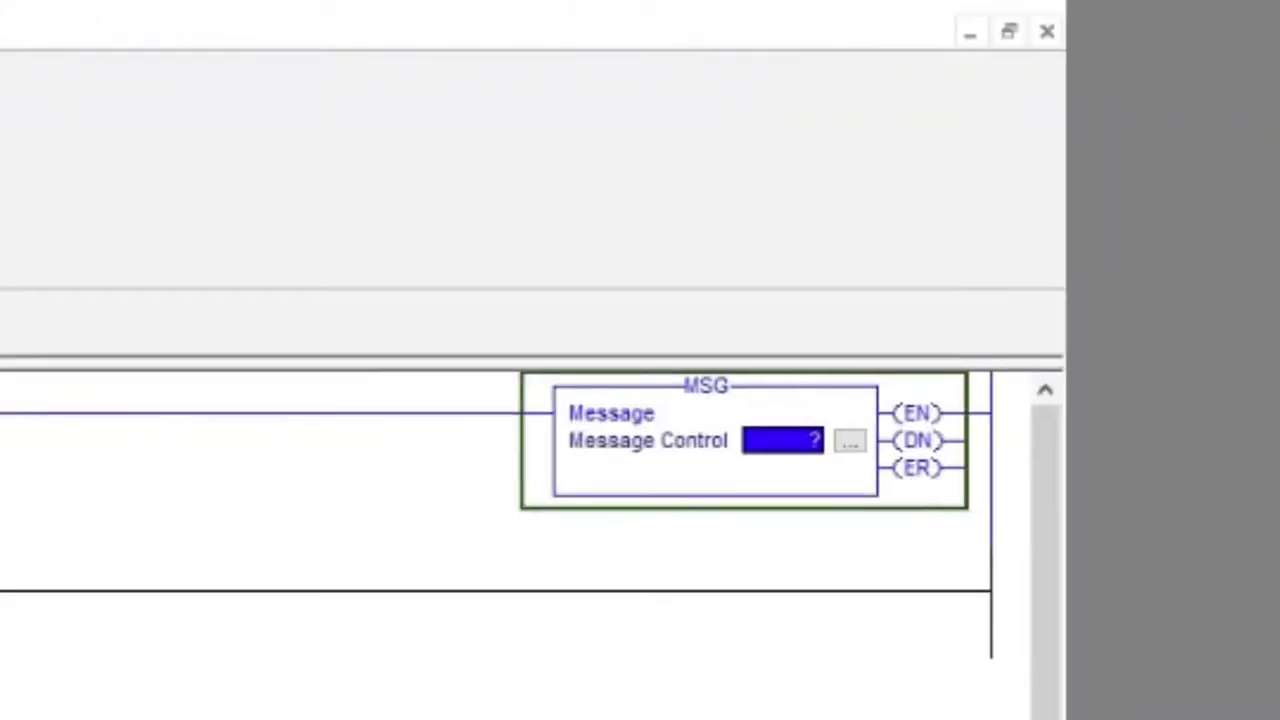
double_click(766, 442)
text(Wo)
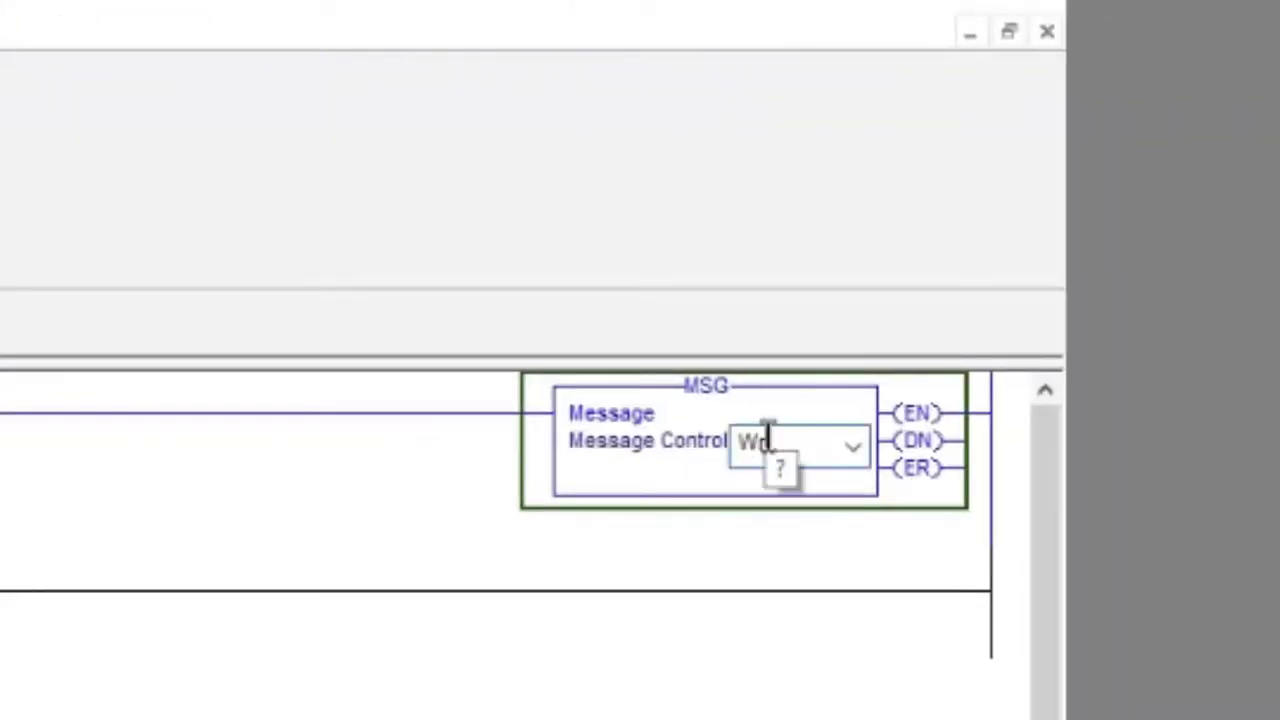
text(iteSpeed)
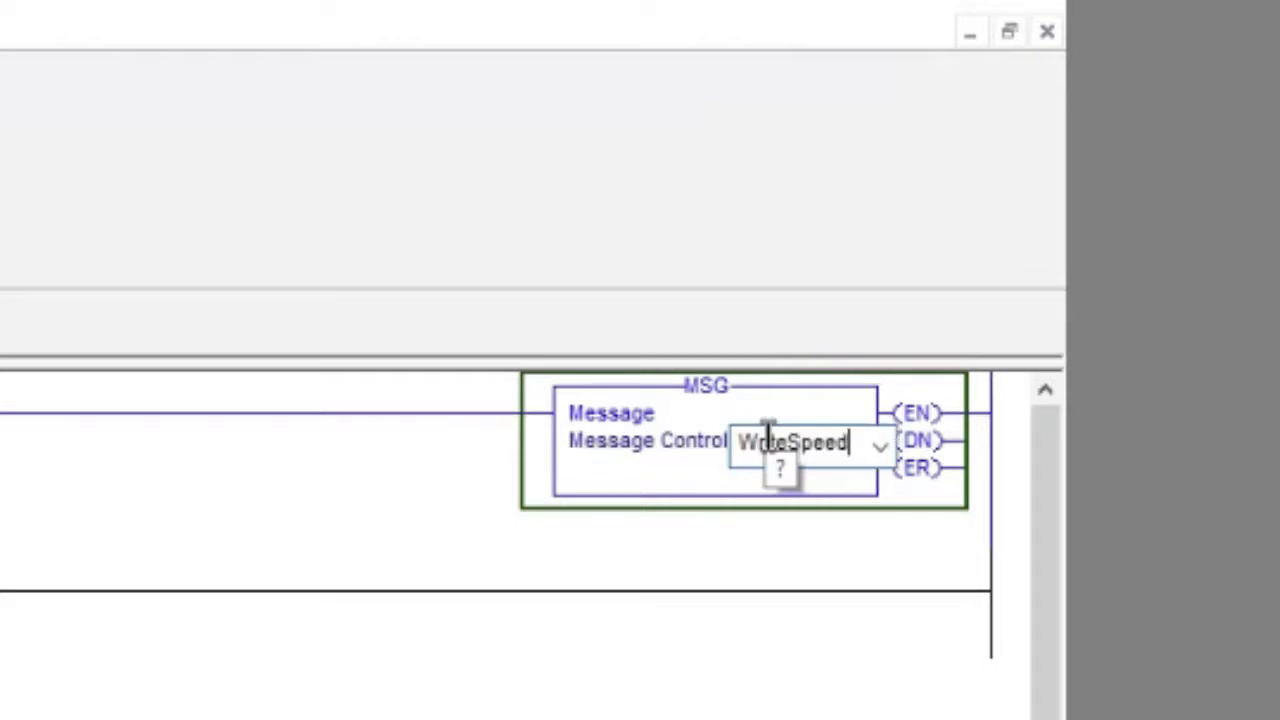
key(Return)
Create WriteSpeed as a new MESSAGE tag for the instruction.
click(777, 441)
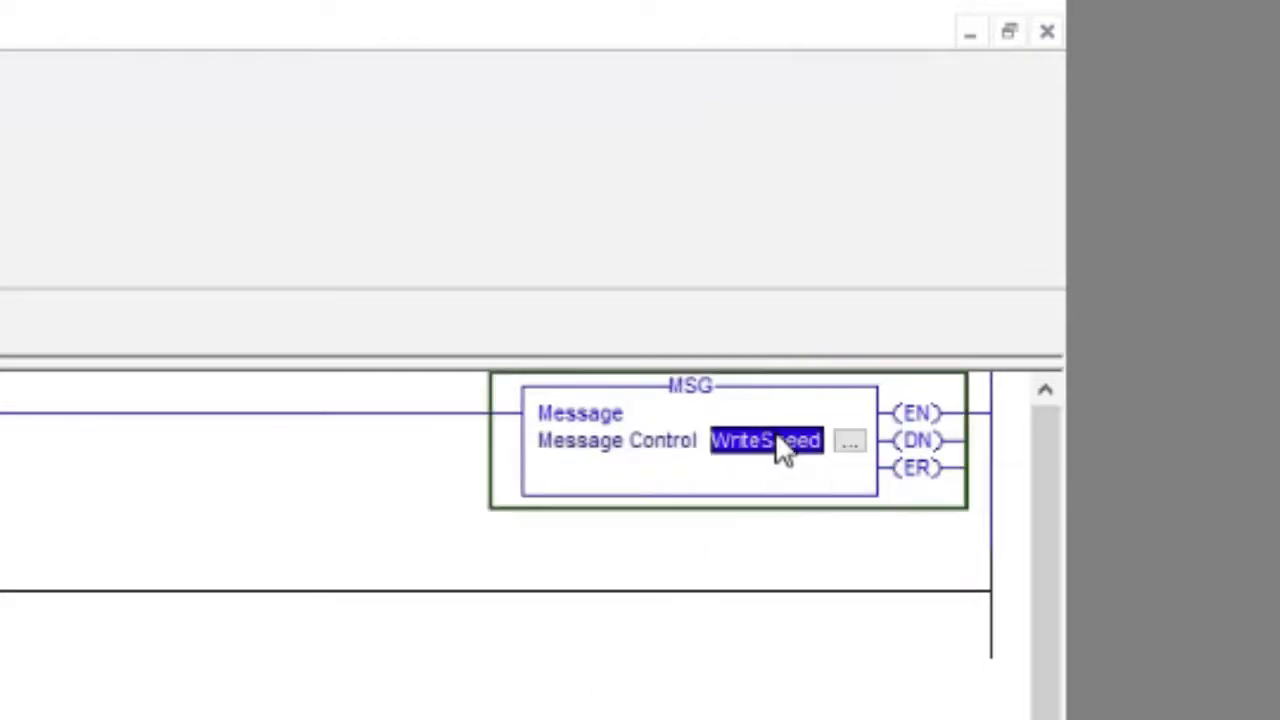
right_click(777, 441)
click(790, 425)
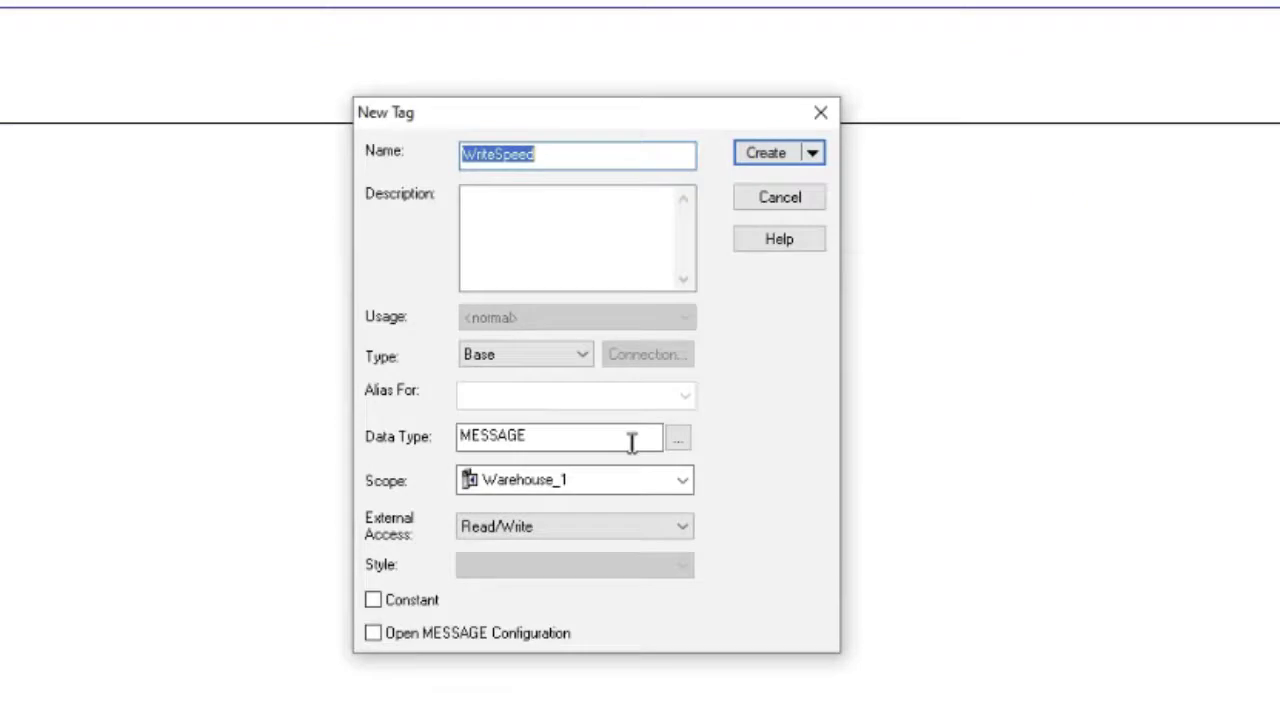
click(770, 156)
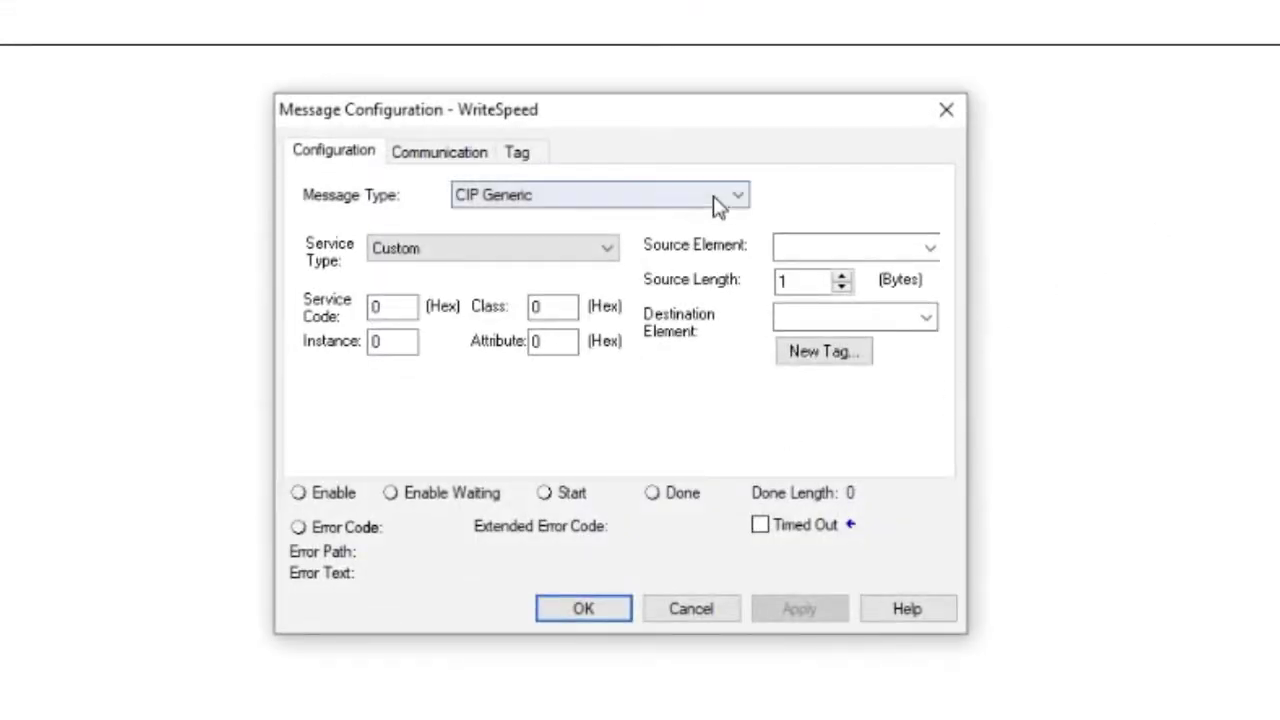
Choose Set Attribute Single (code 10) for WriteSpeed with class 64, instance 40, attribute 1.
click(608, 249)
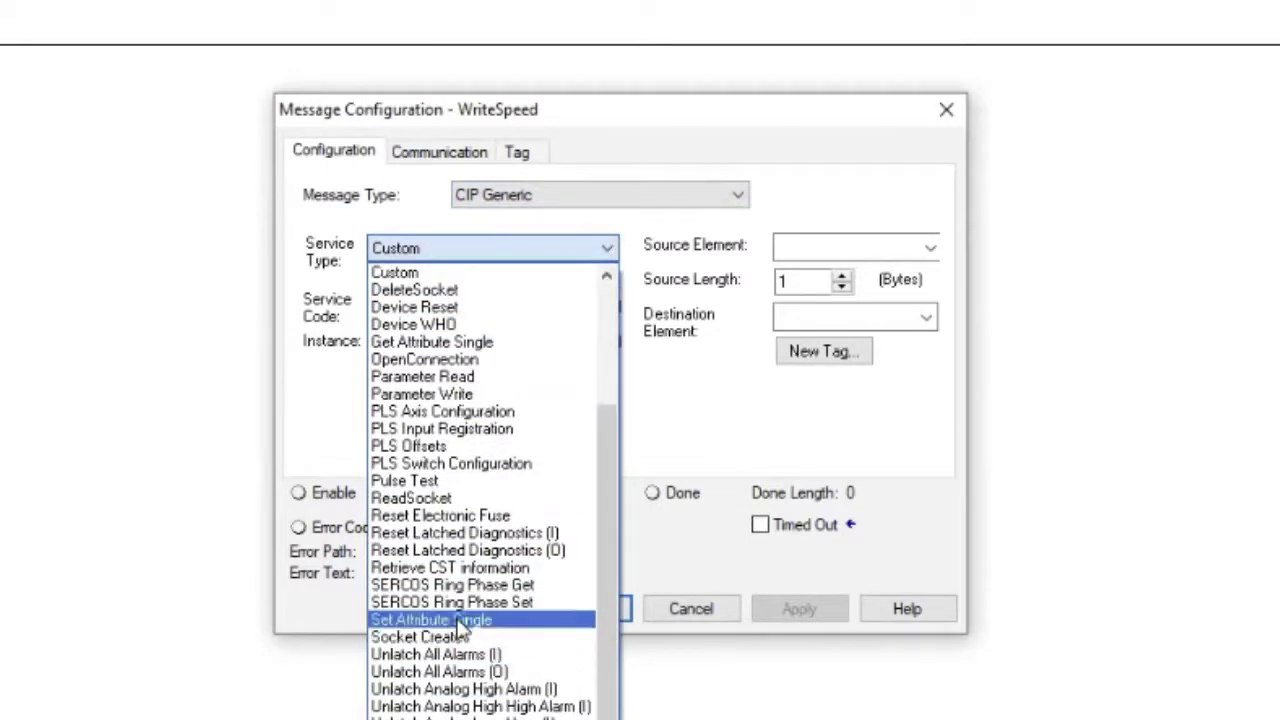
click(459, 621)
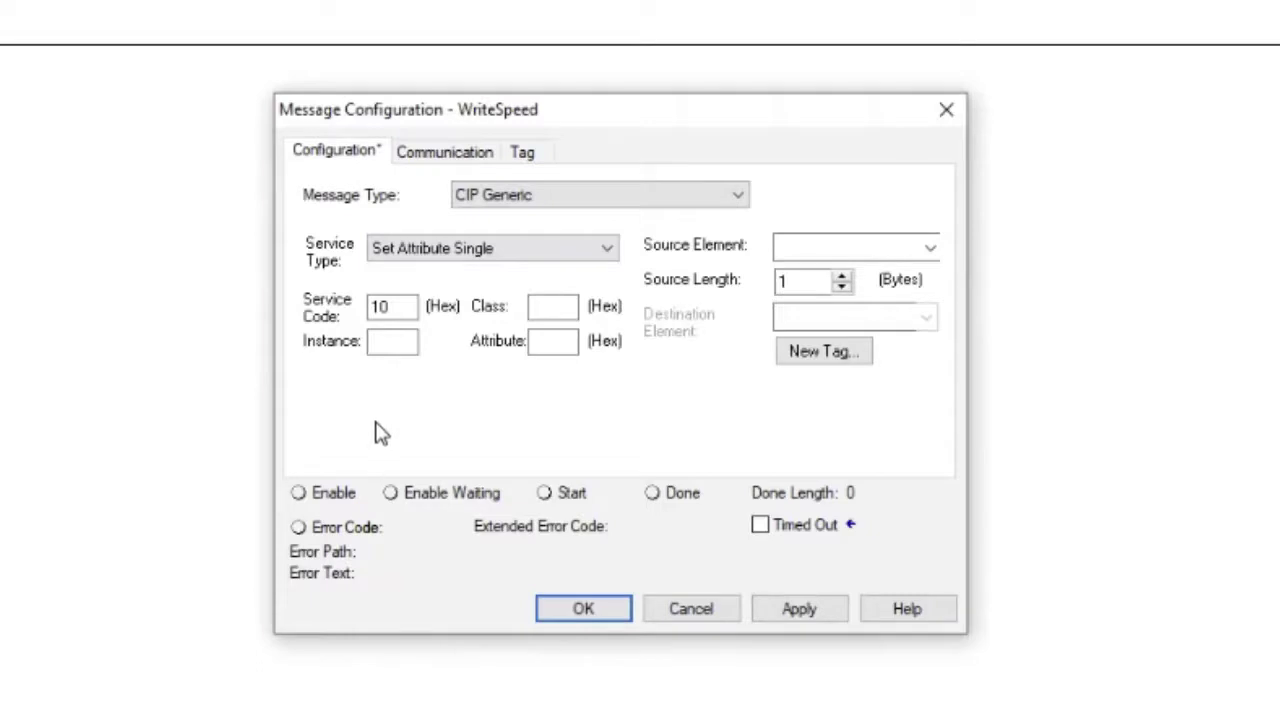
click(402, 342)
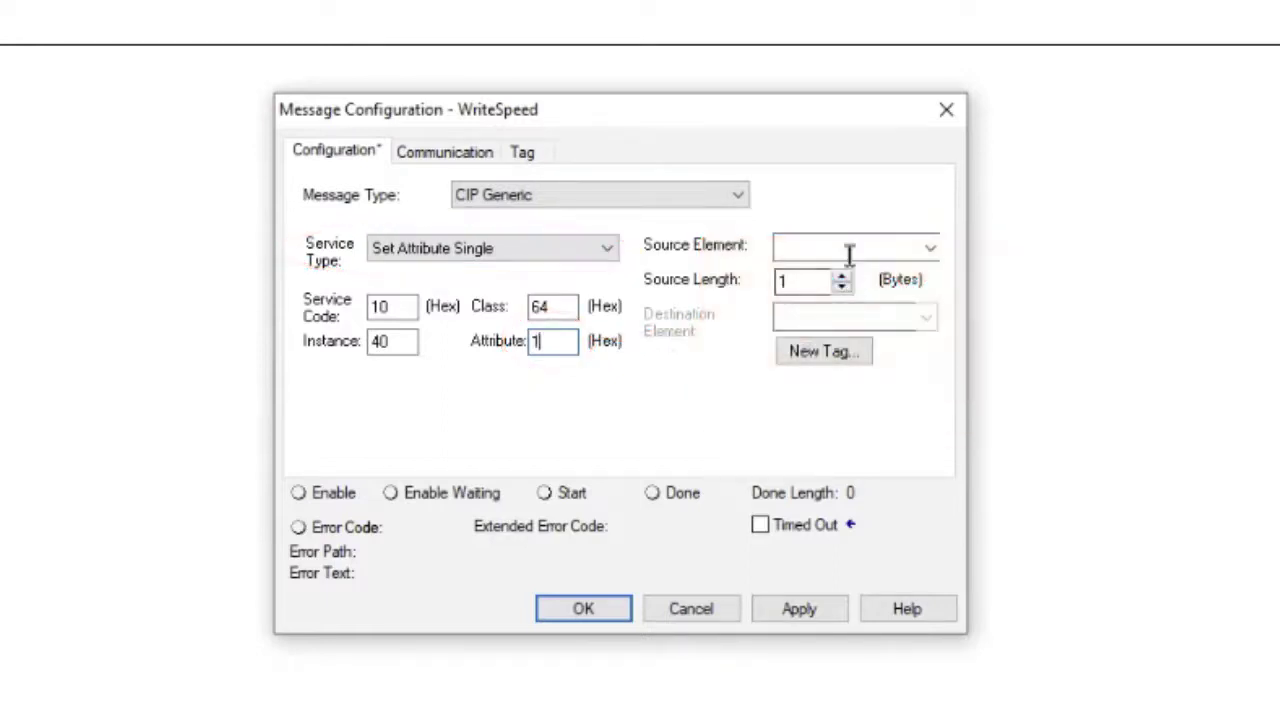
Create the INT tag NewSpeed and select it as WriteSpeed's source element.
click(826, 358)
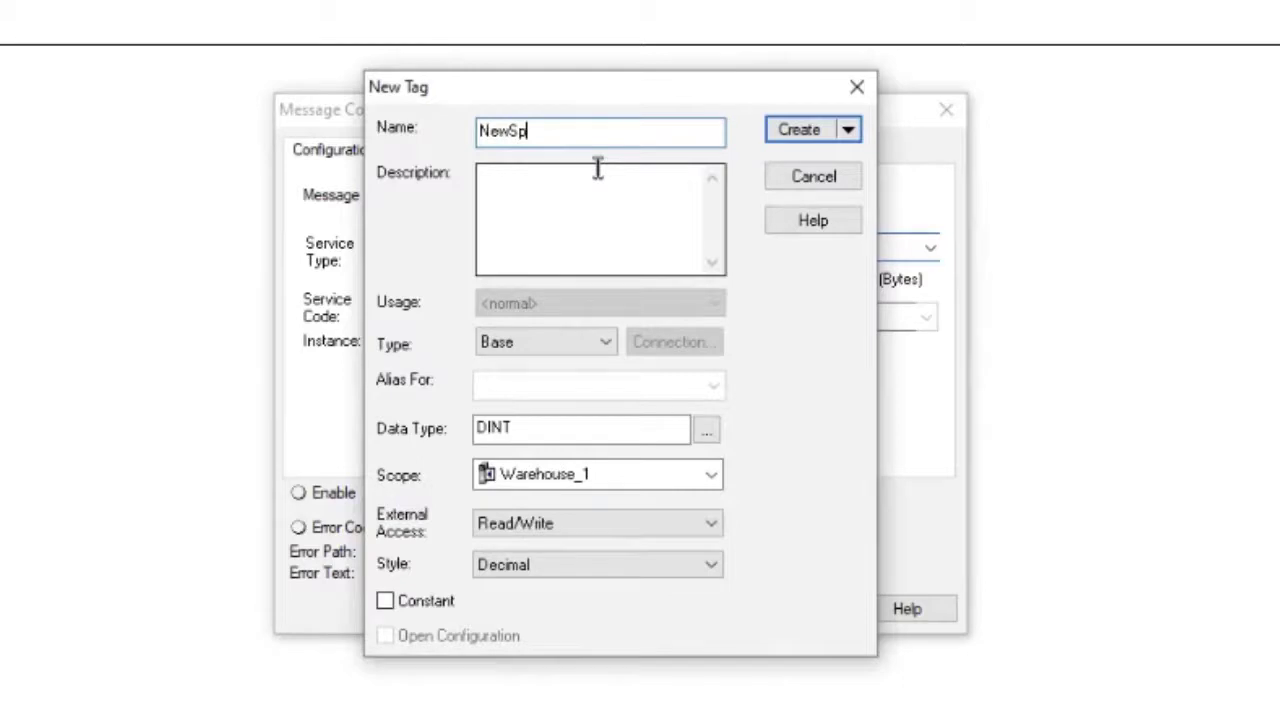
click(512, 428)
double_click(580, 428)
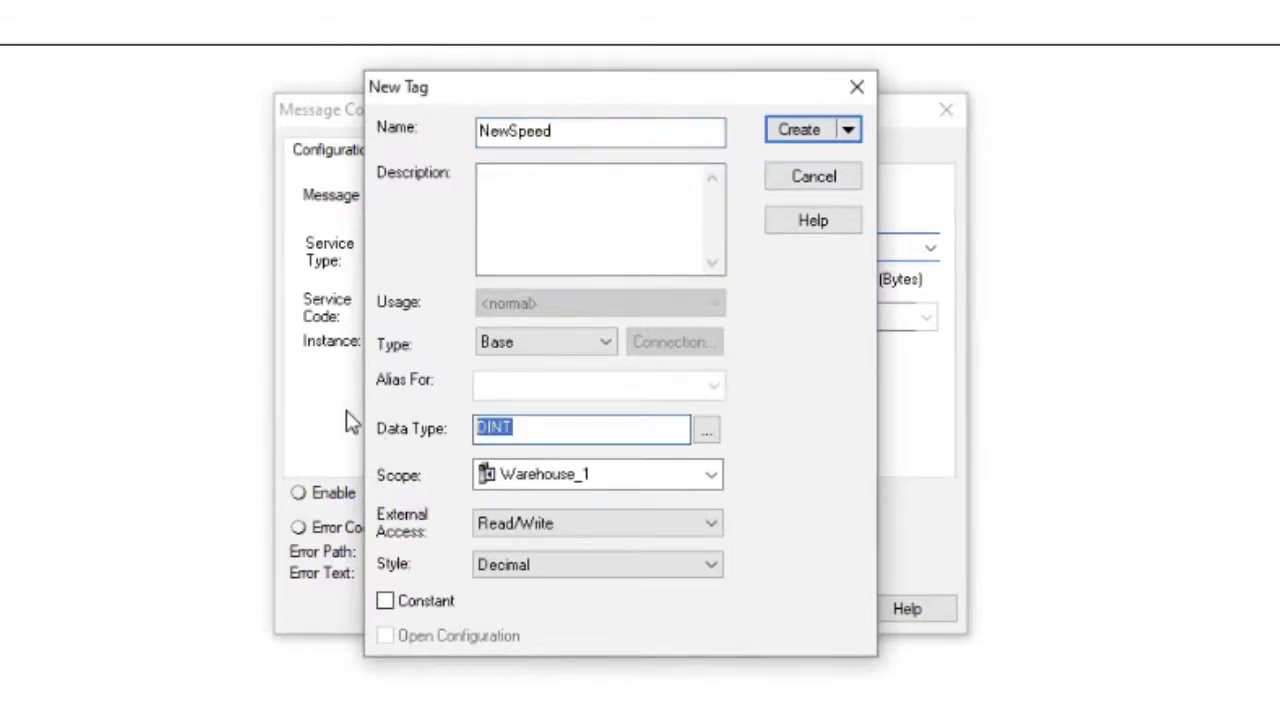
text(INT)
click(805, 136)
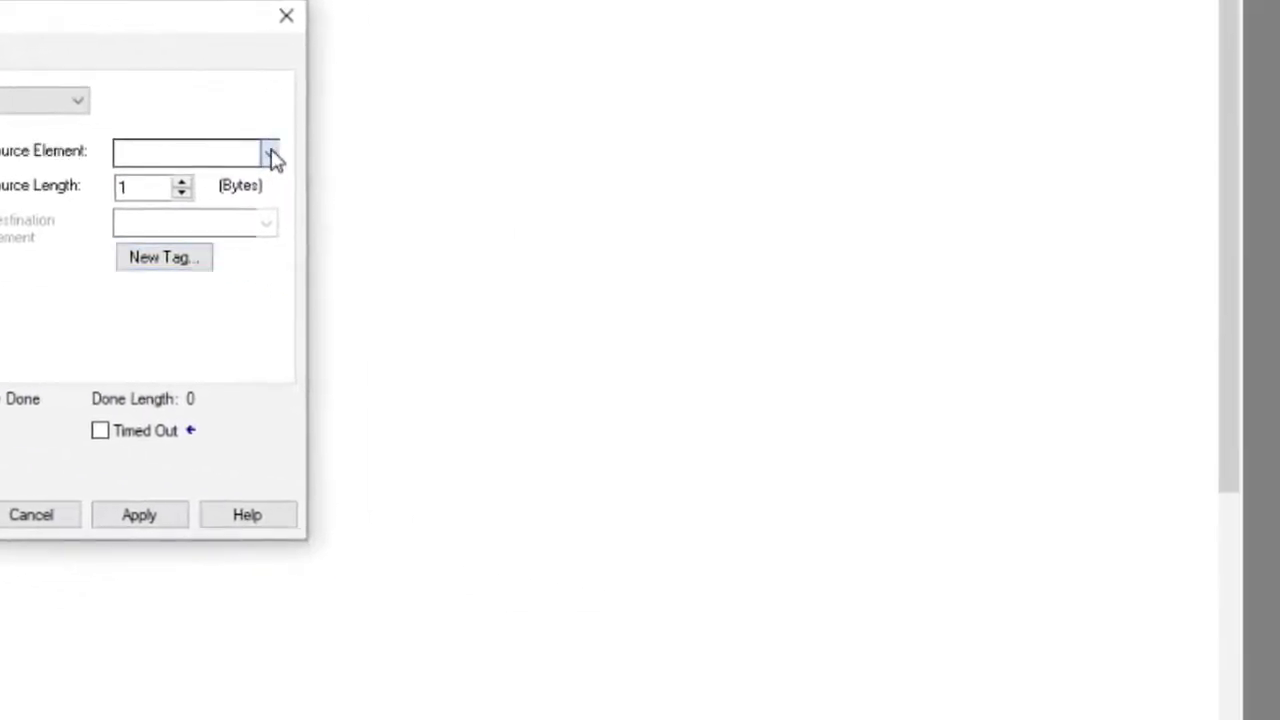
click(930, 247)
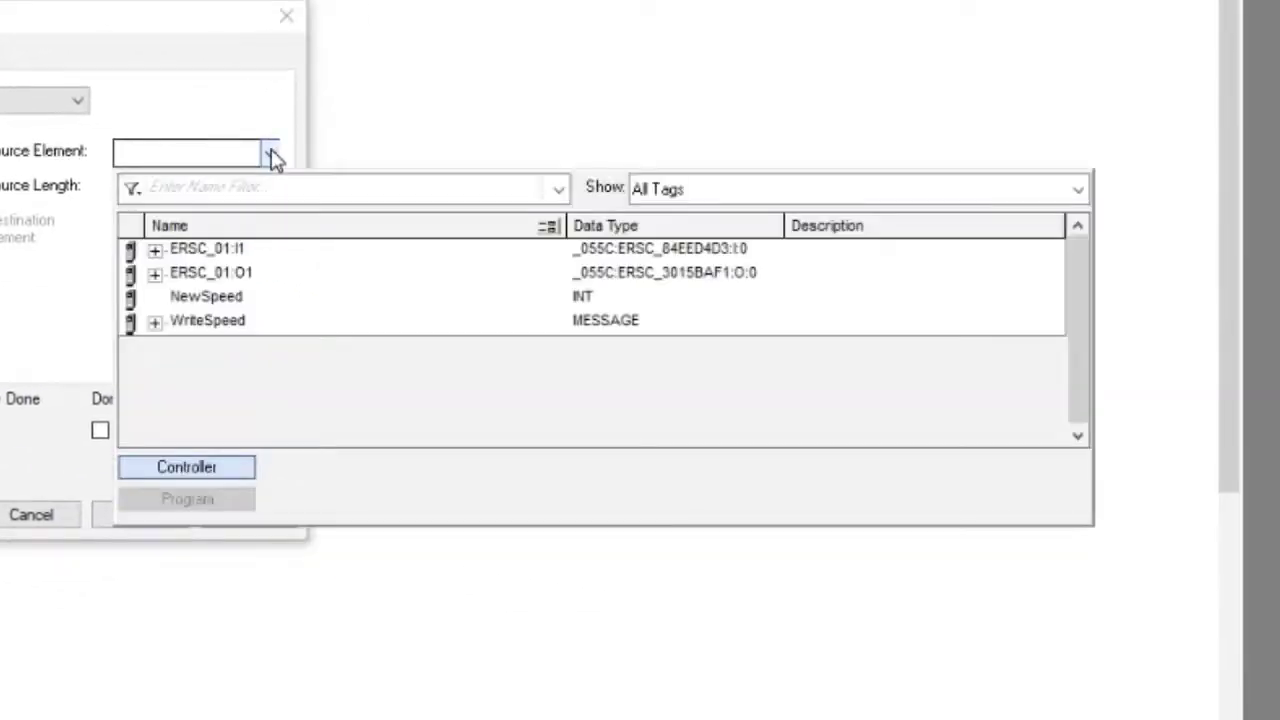
click(198, 299)
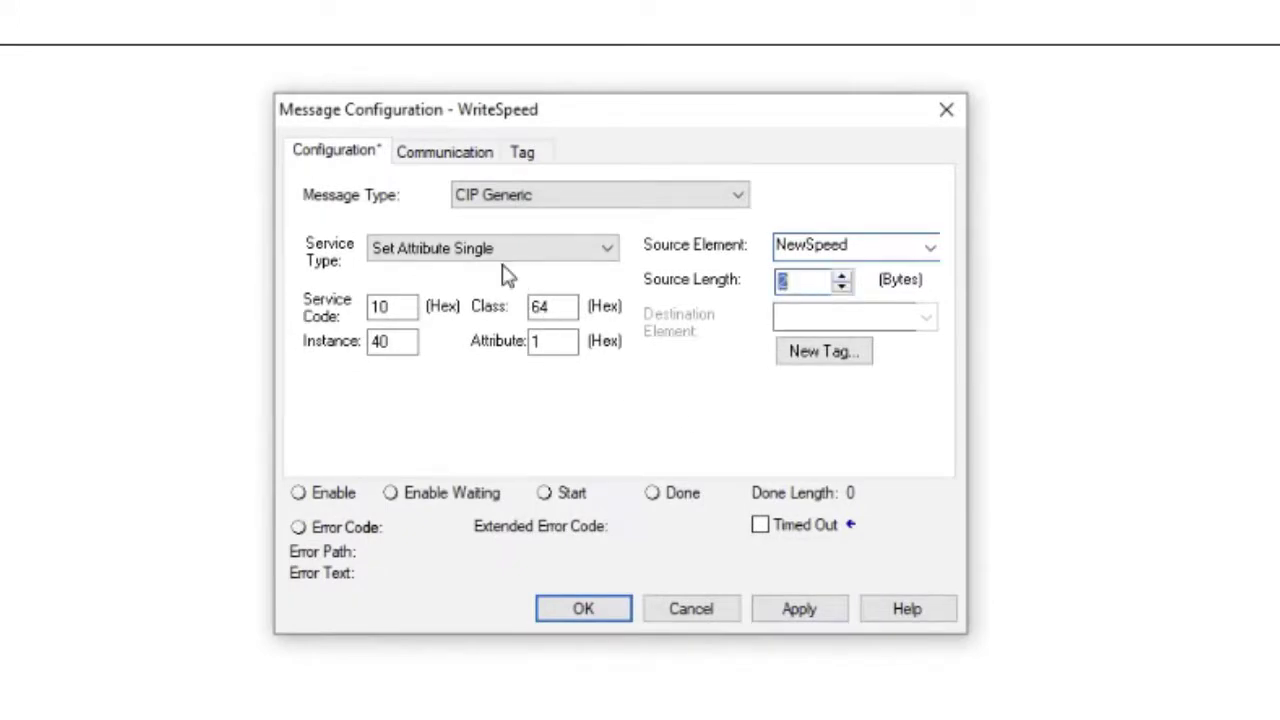
Set WriteSpeed's communication path to ERSC_01, then apply and close the configuration.
click(430, 158)
click(820, 208)
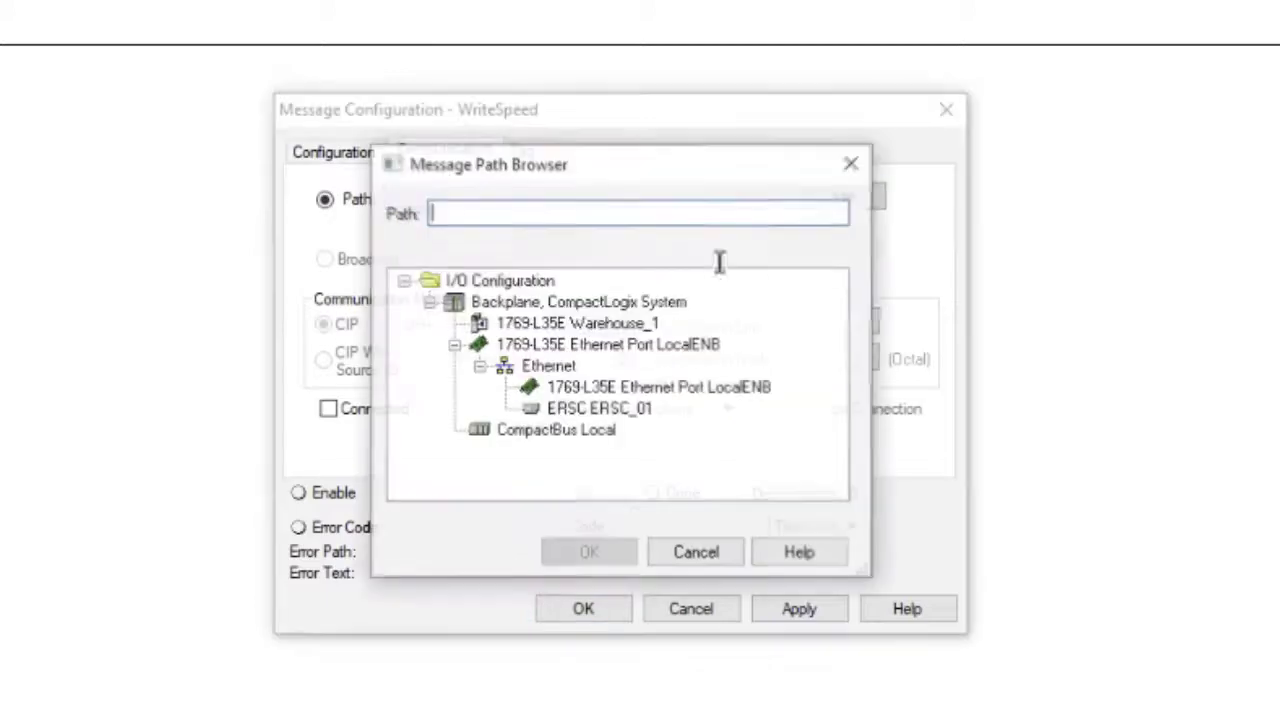
click(610, 408)
click(590, 553)
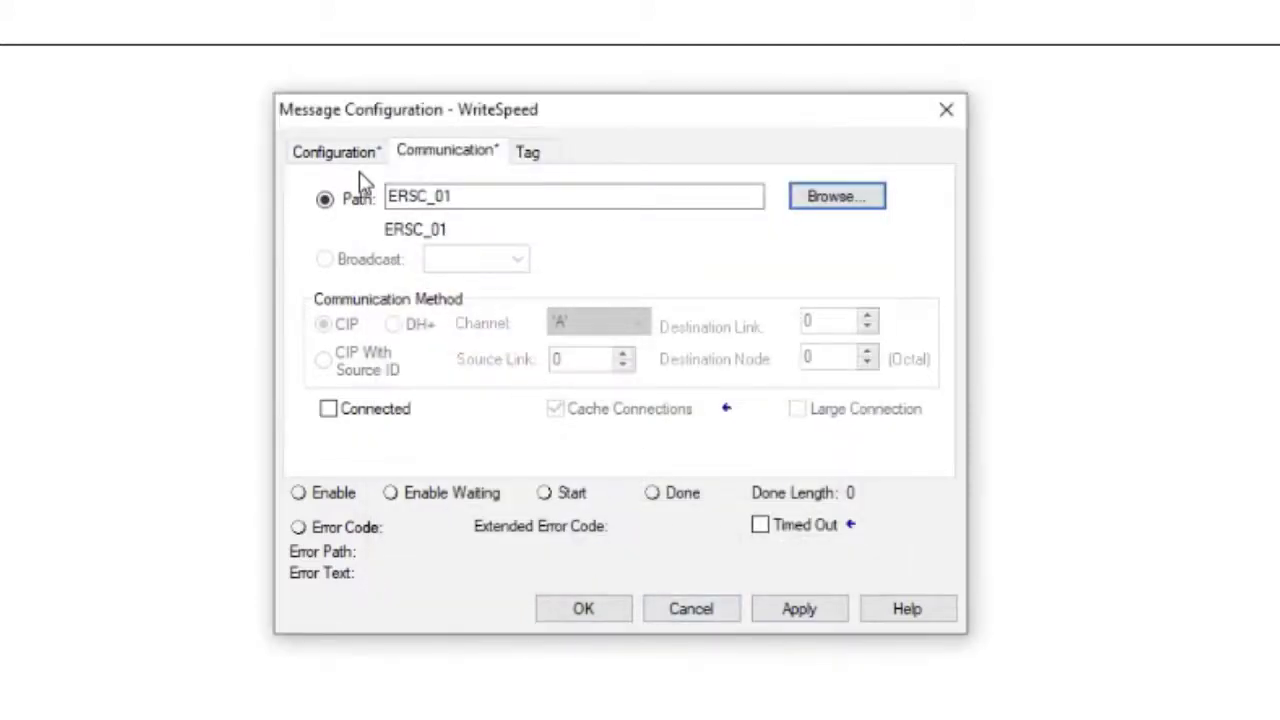
click(357, 160)
click(799, 608)
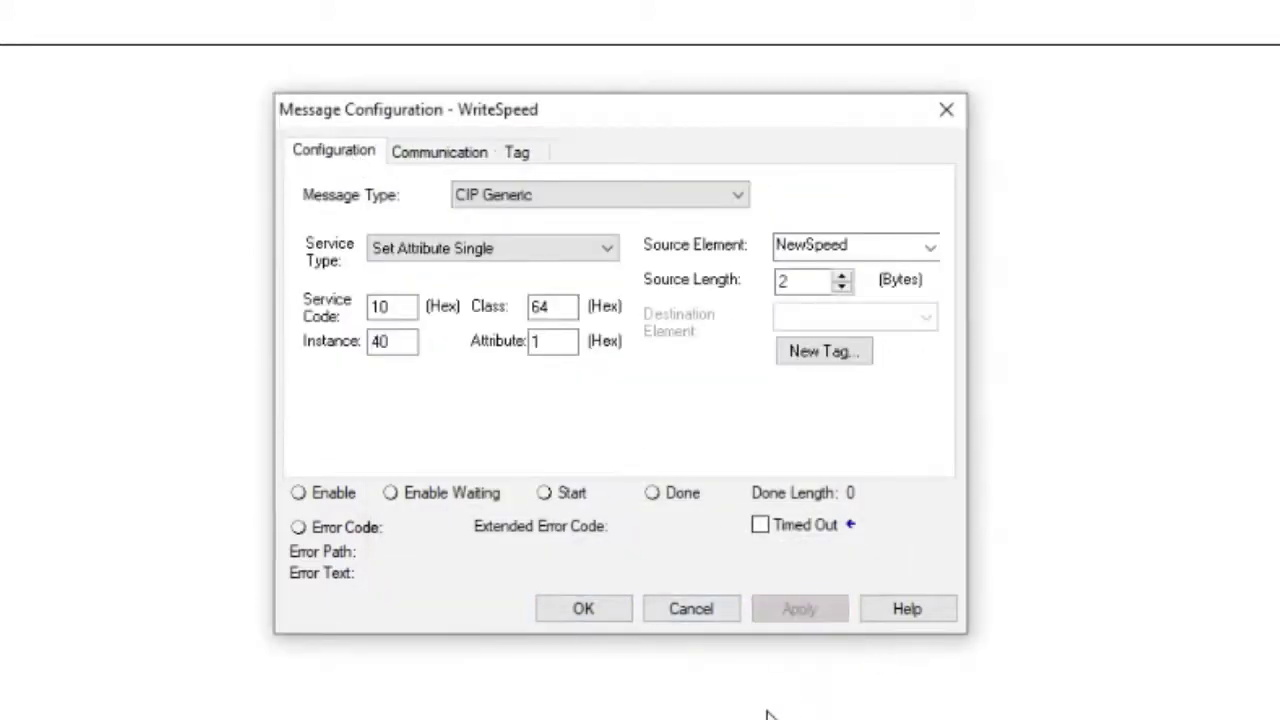
click(585, 610)
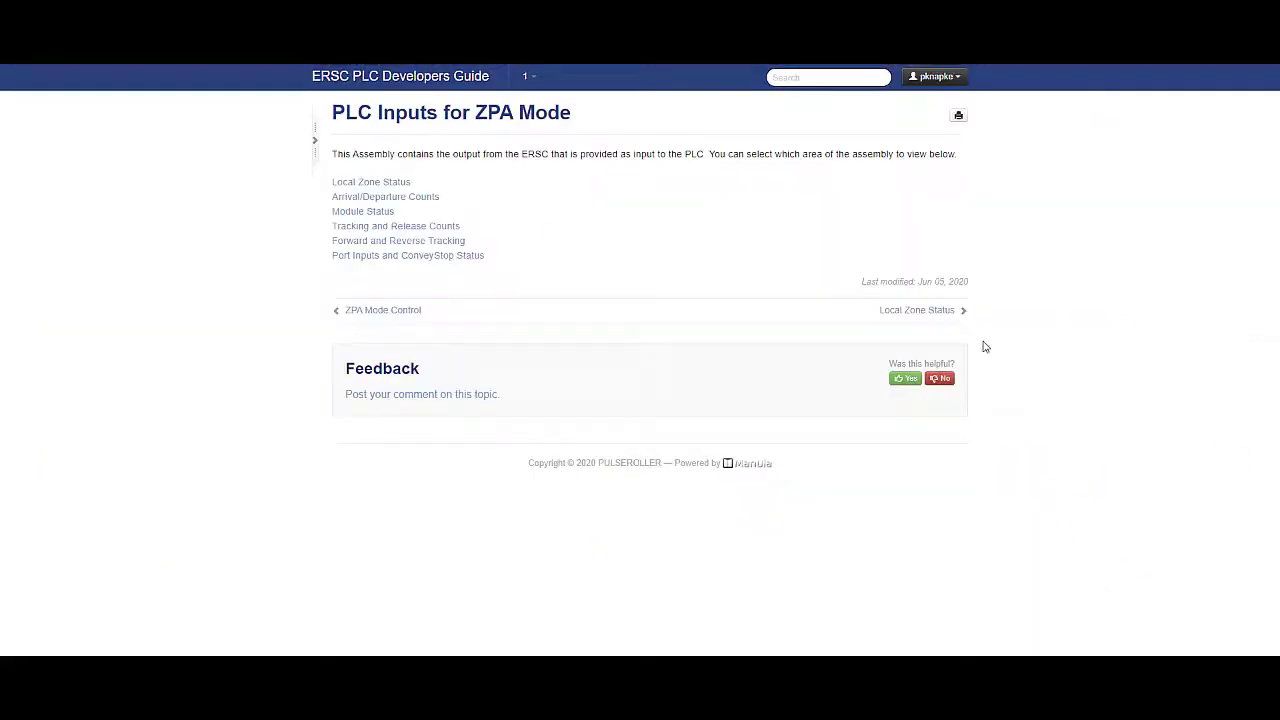
Page from Local Zone Status through the ZPA input topics to Port Inputs and ConveyStop Status.
click(914, 312)
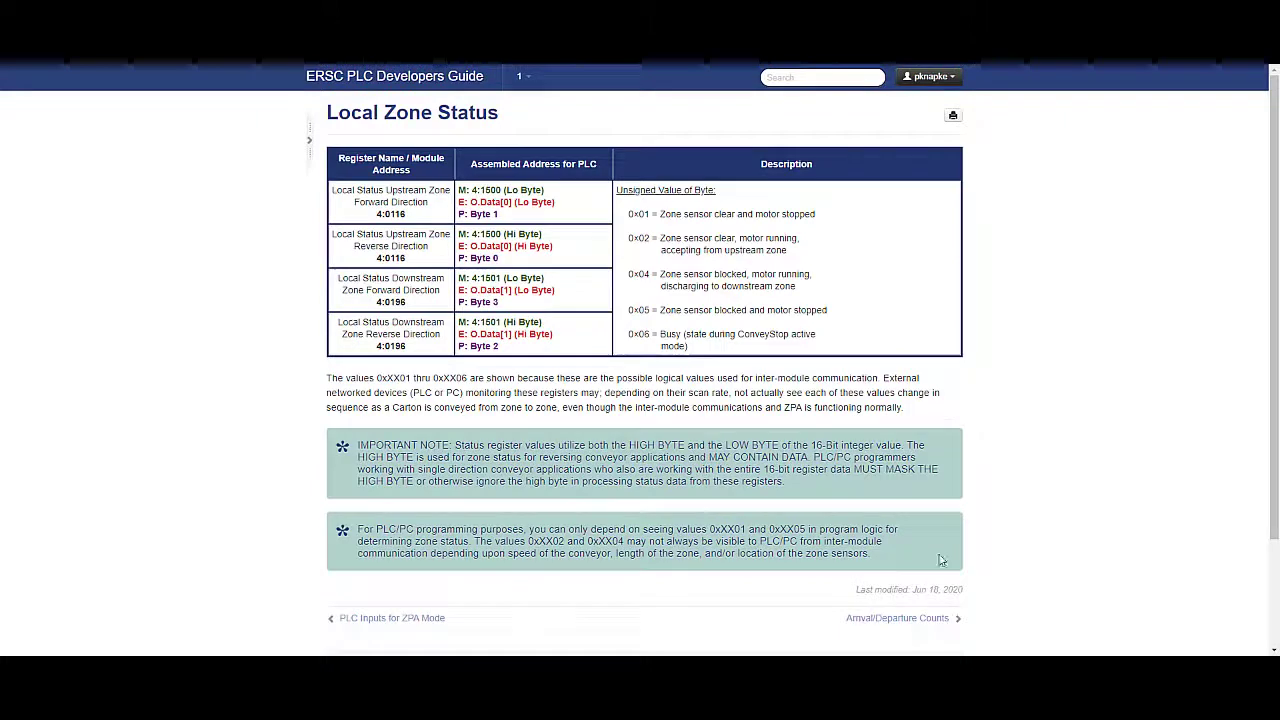
click(903, 622)
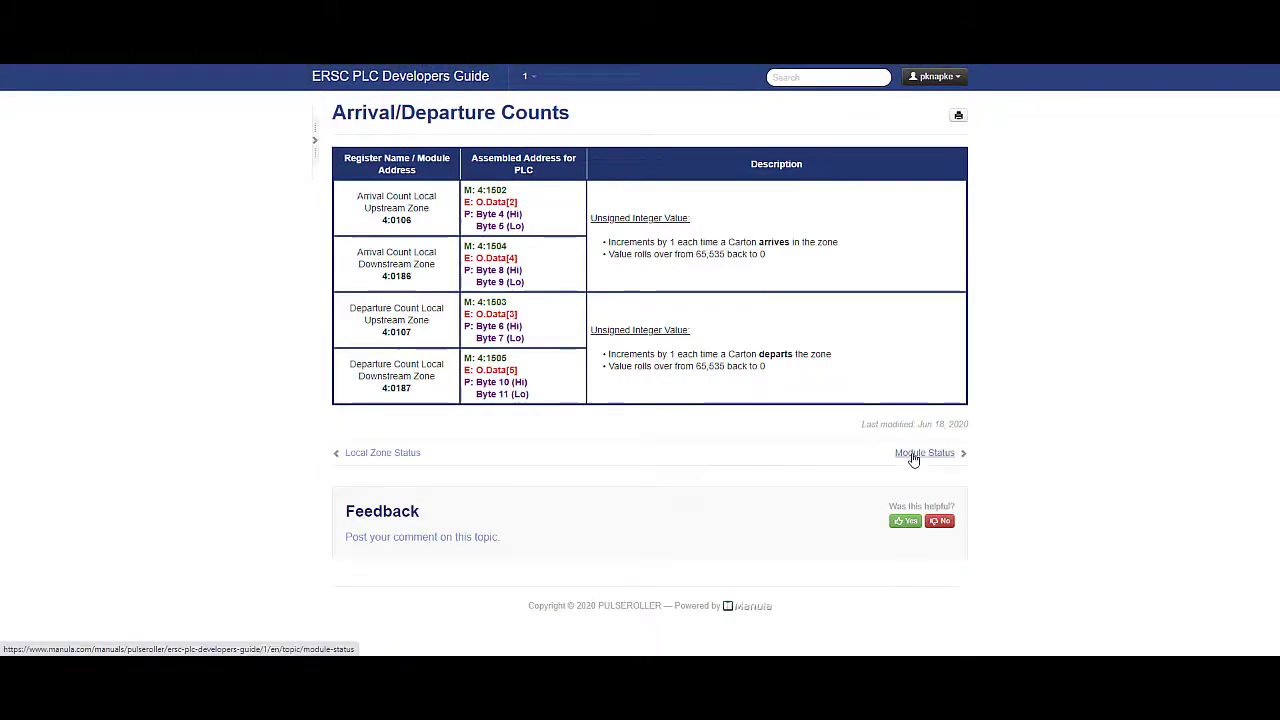
click(910, 455)
scroll(1000, 530, down, 3)
click(920, 566)
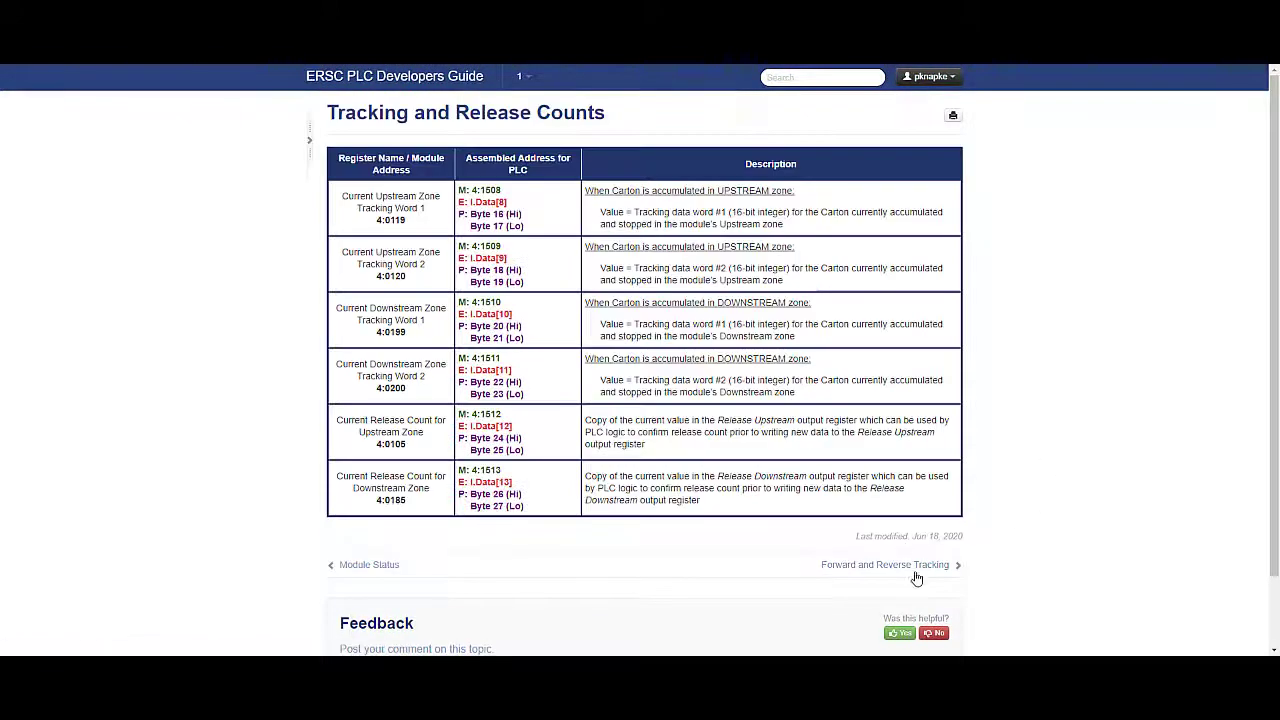
click(905, 566)
click(897, 488)
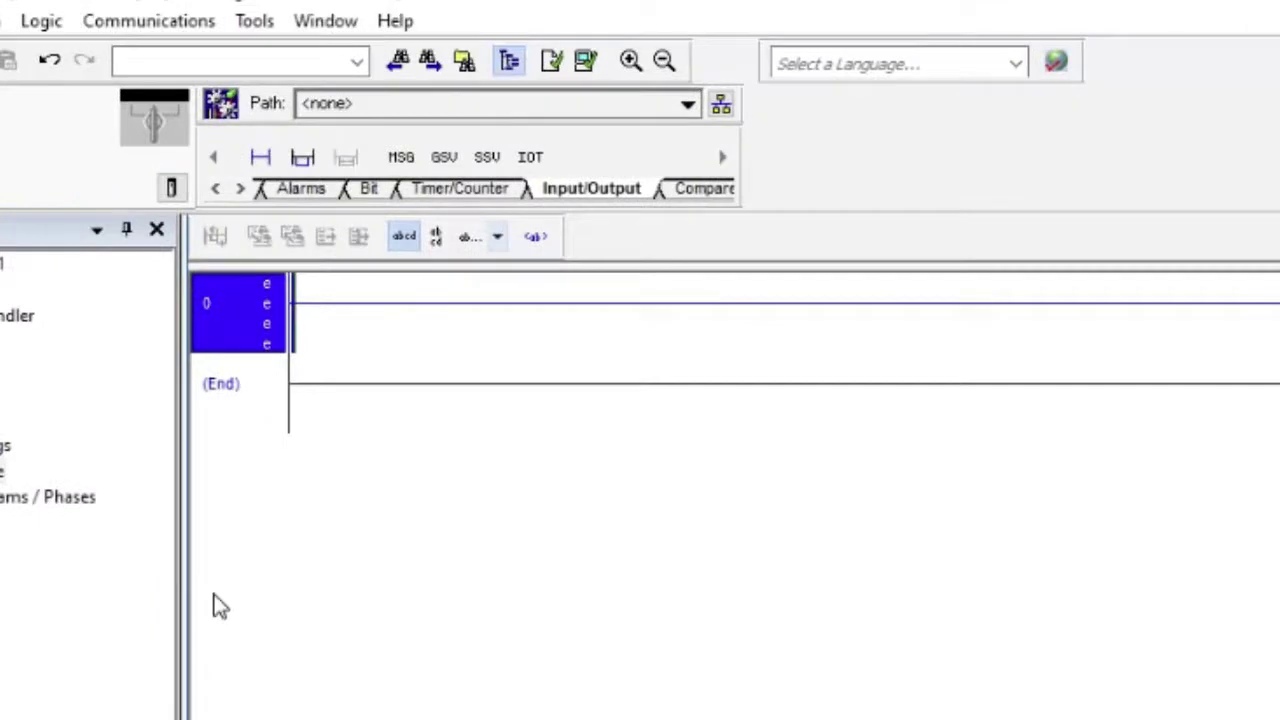
Insert an MSG instruction on rung 0 with ReadZPA as its message control.
click(400, 160)
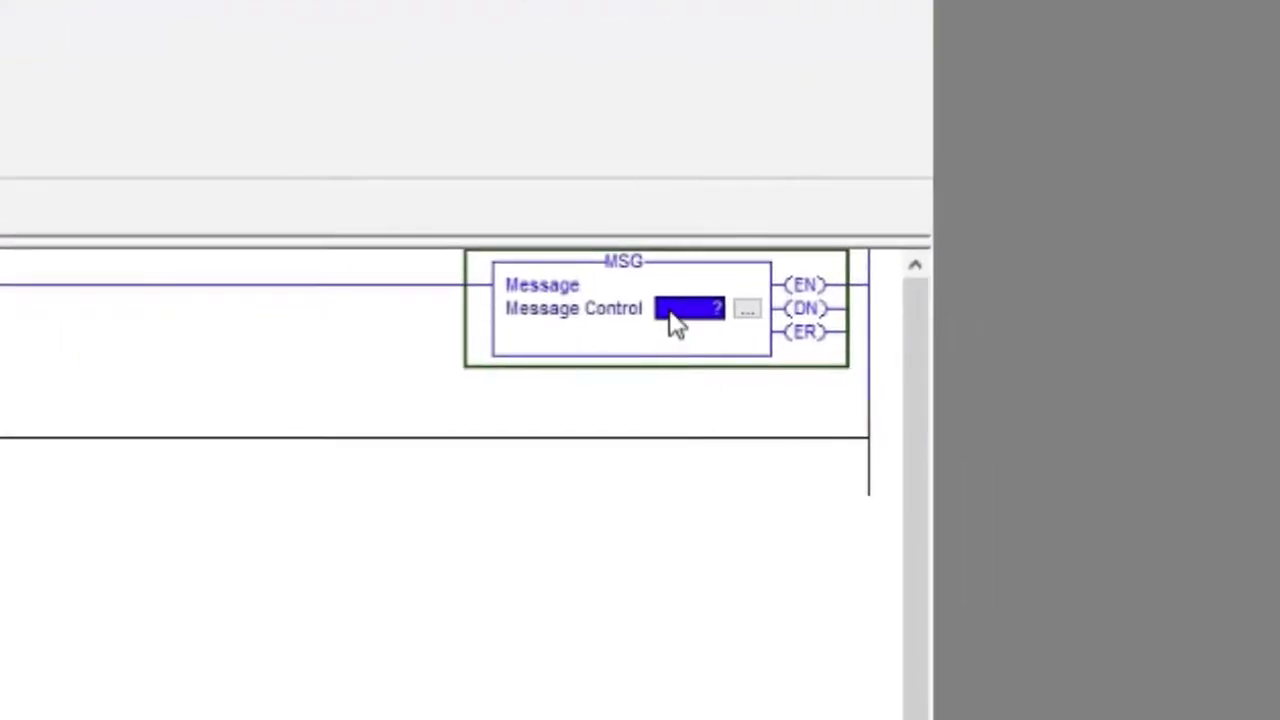
double_click(676, 316)
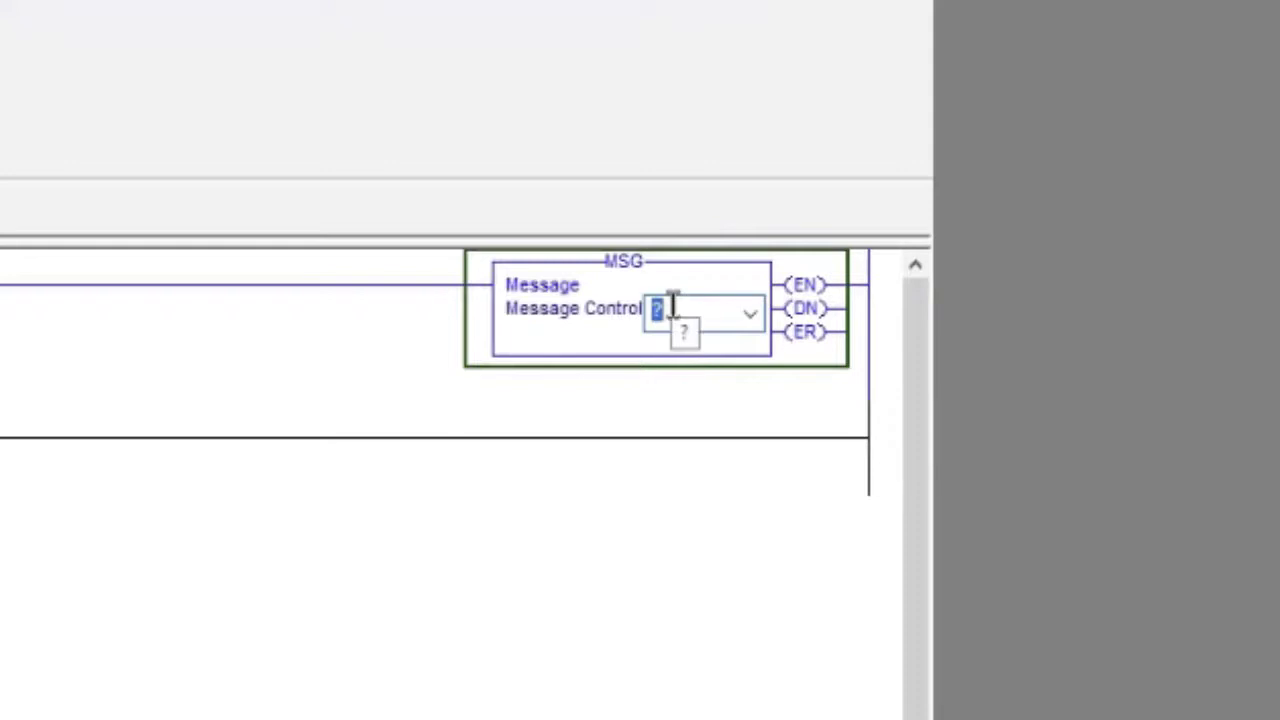
text(ReadZPA)
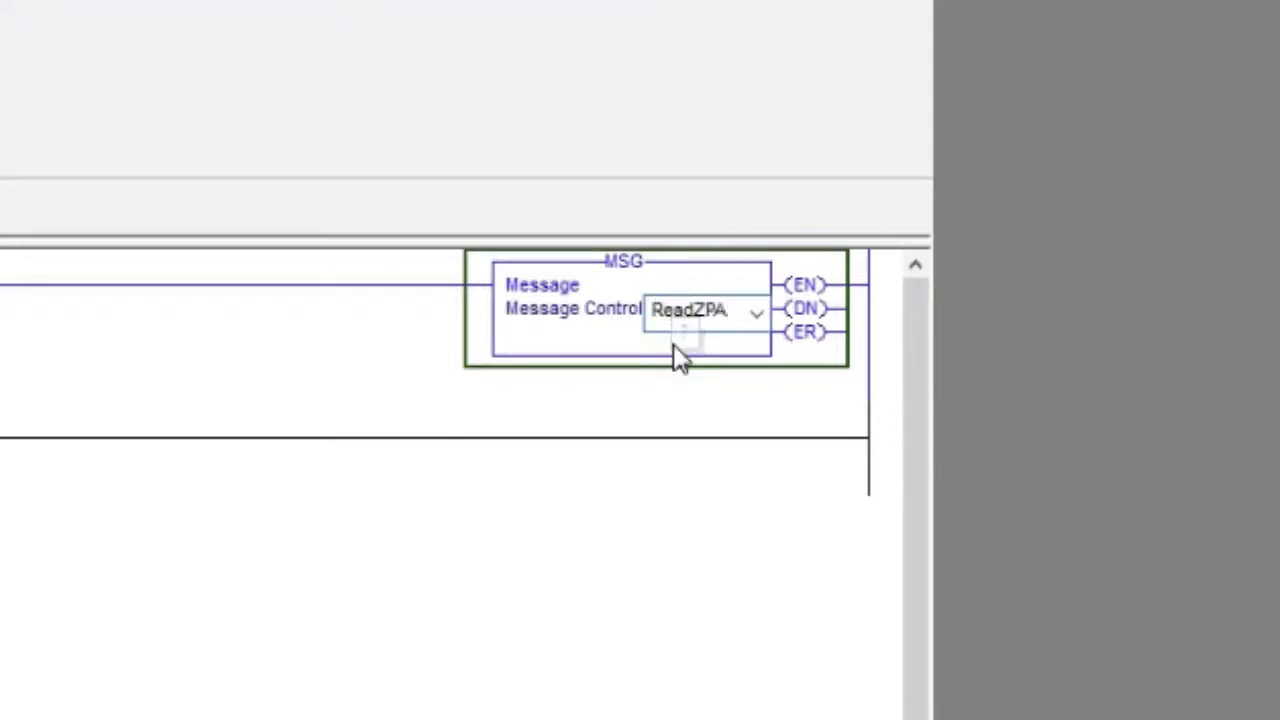
key(Return)
Create ReadZPA as a new MESSAGE tag and bring up its message configuration.
right_click(694, 317)
click(657, 323)
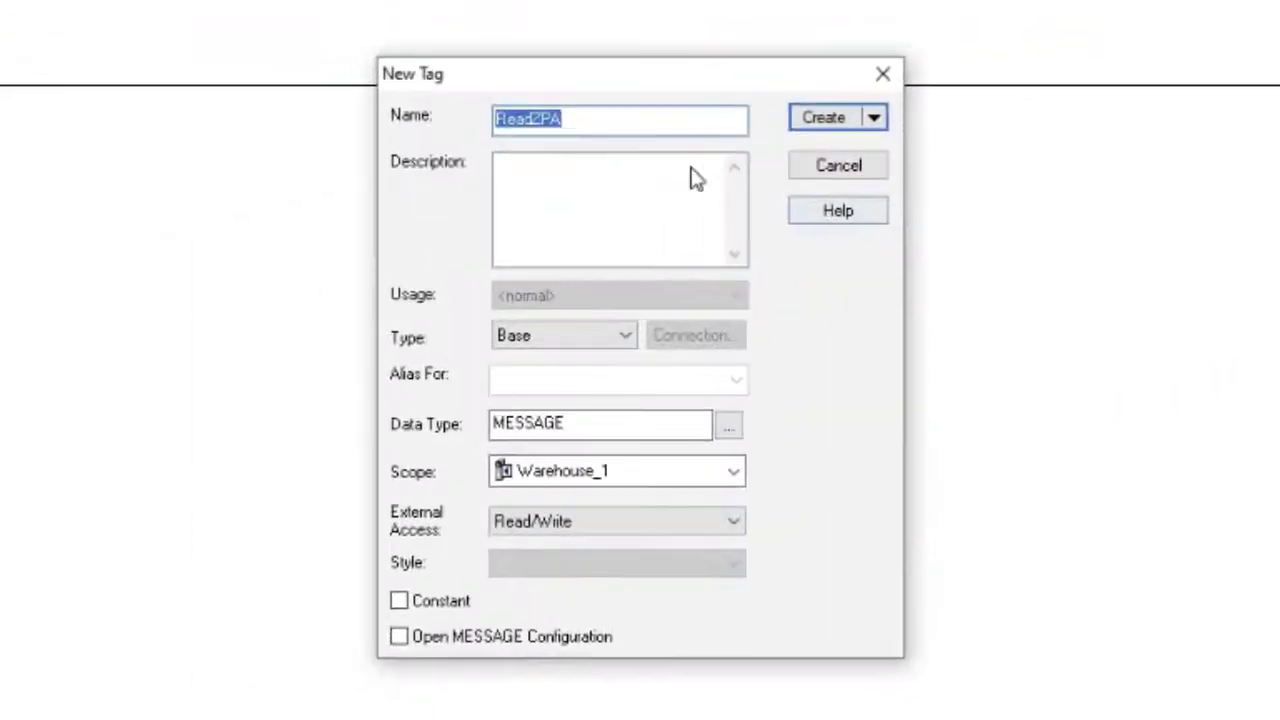
click(824, 122)
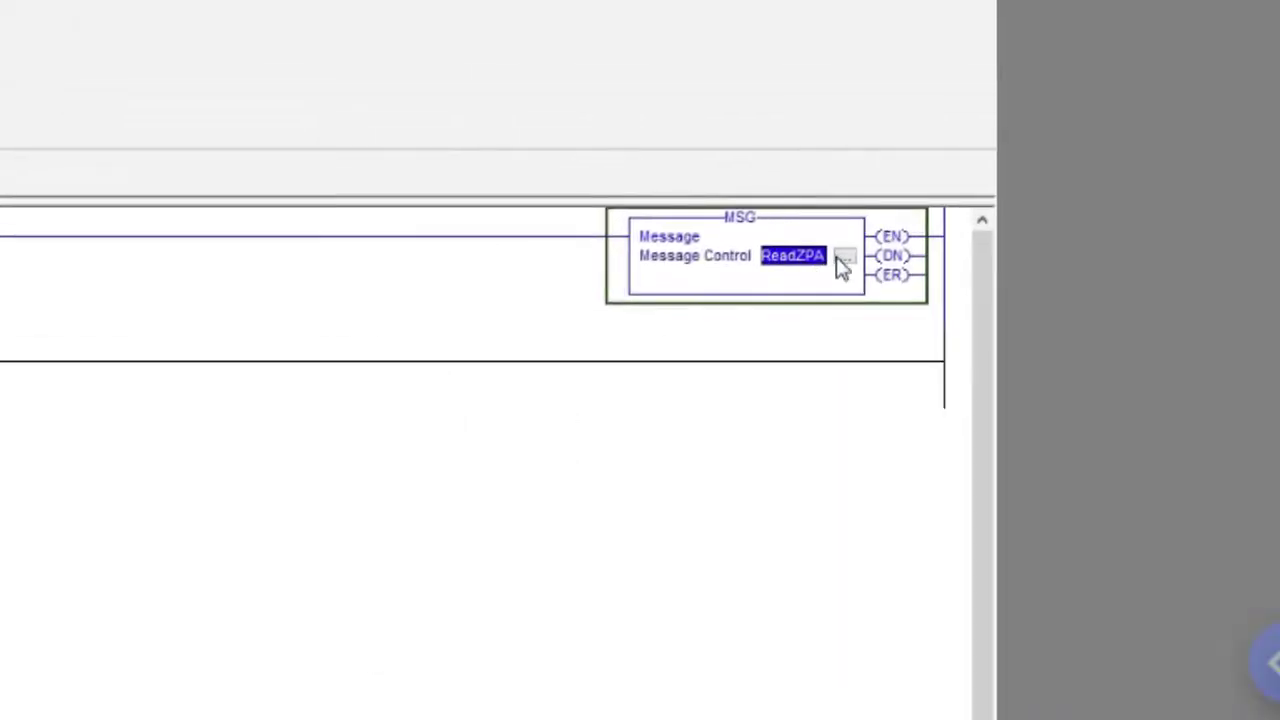
click(848, 258)
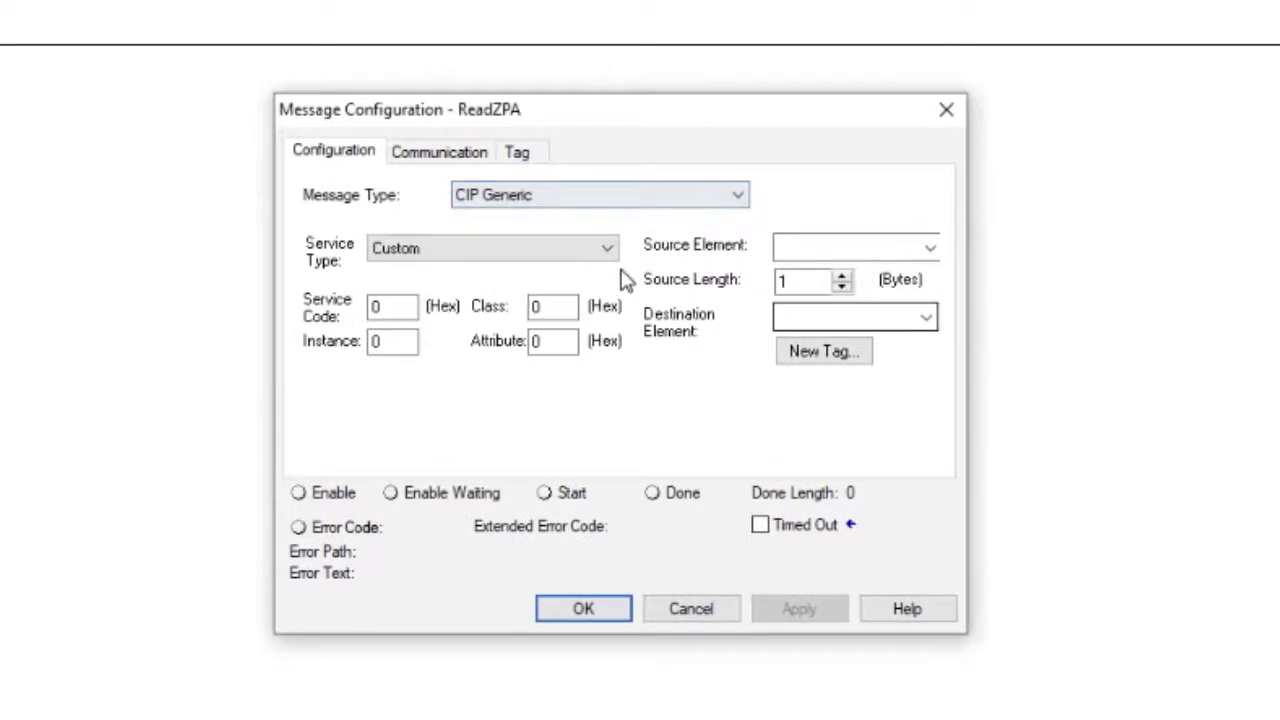
Set ReadZPA to Get Attribute Single with class 4, instance 105 and attribute 3.
click(608, 250)
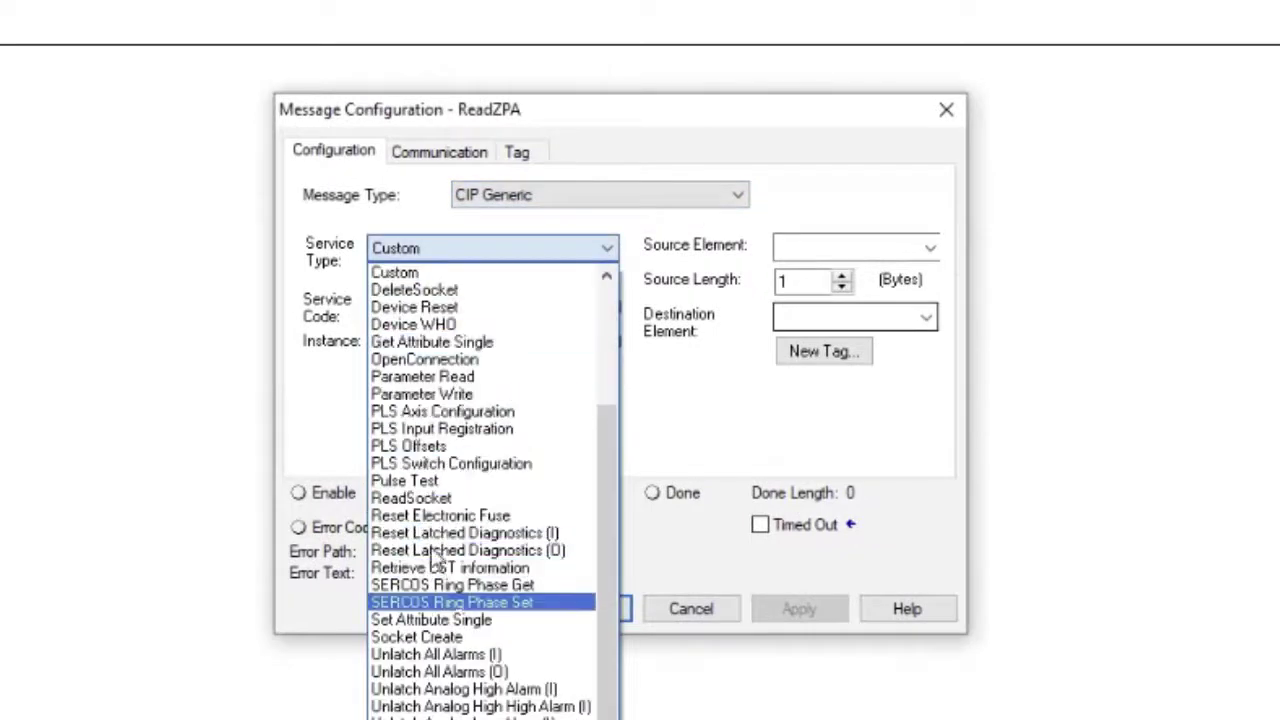
scroll(478, 366, up, 2)
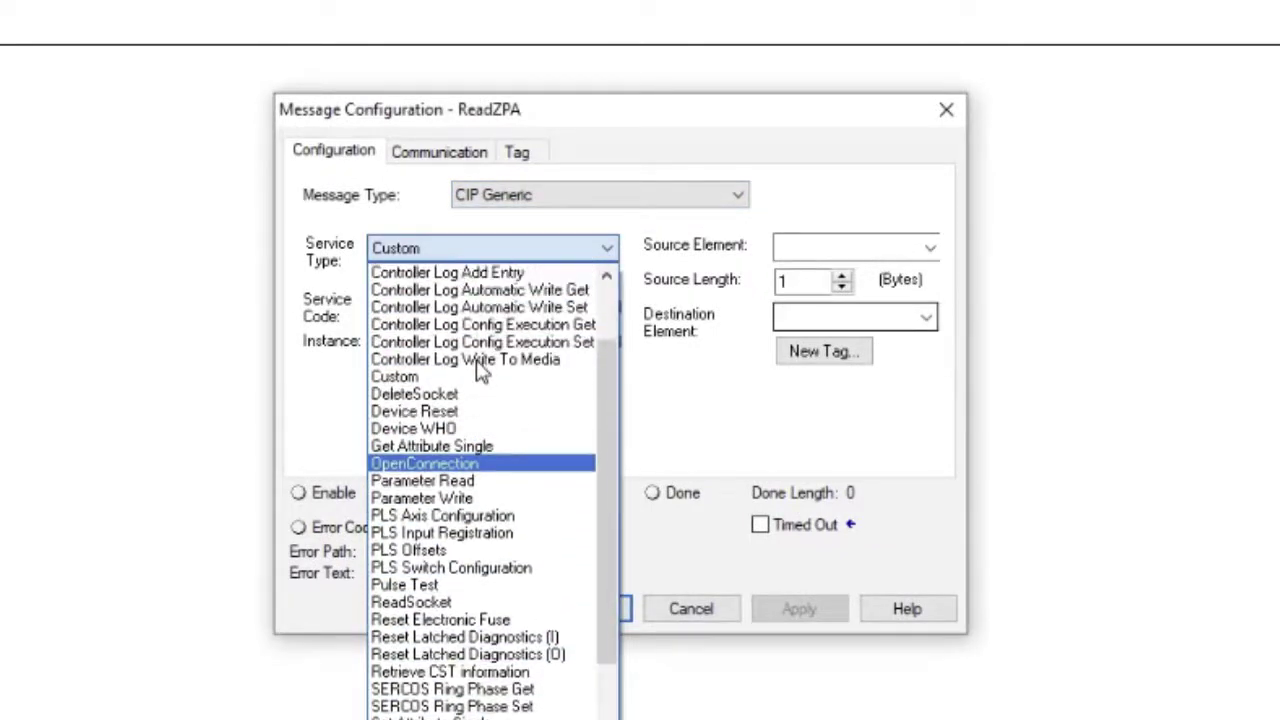
click(408, 446)
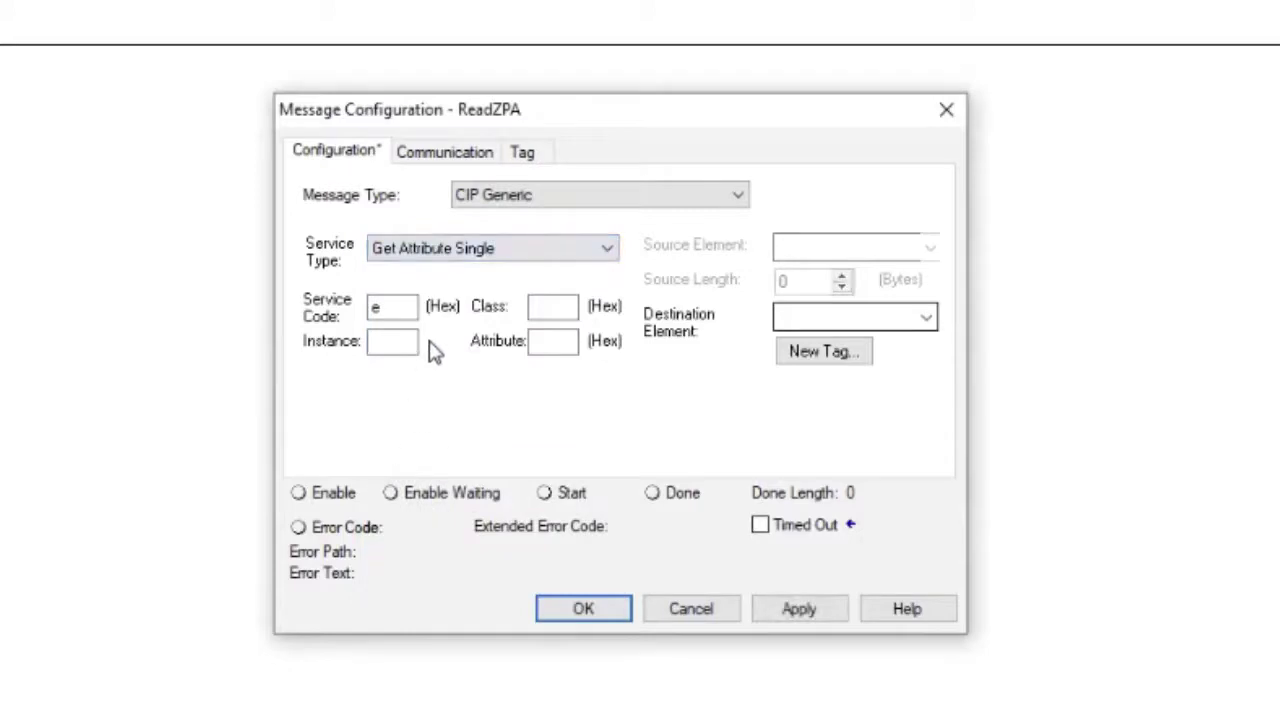
click(391, 344)
text(105)
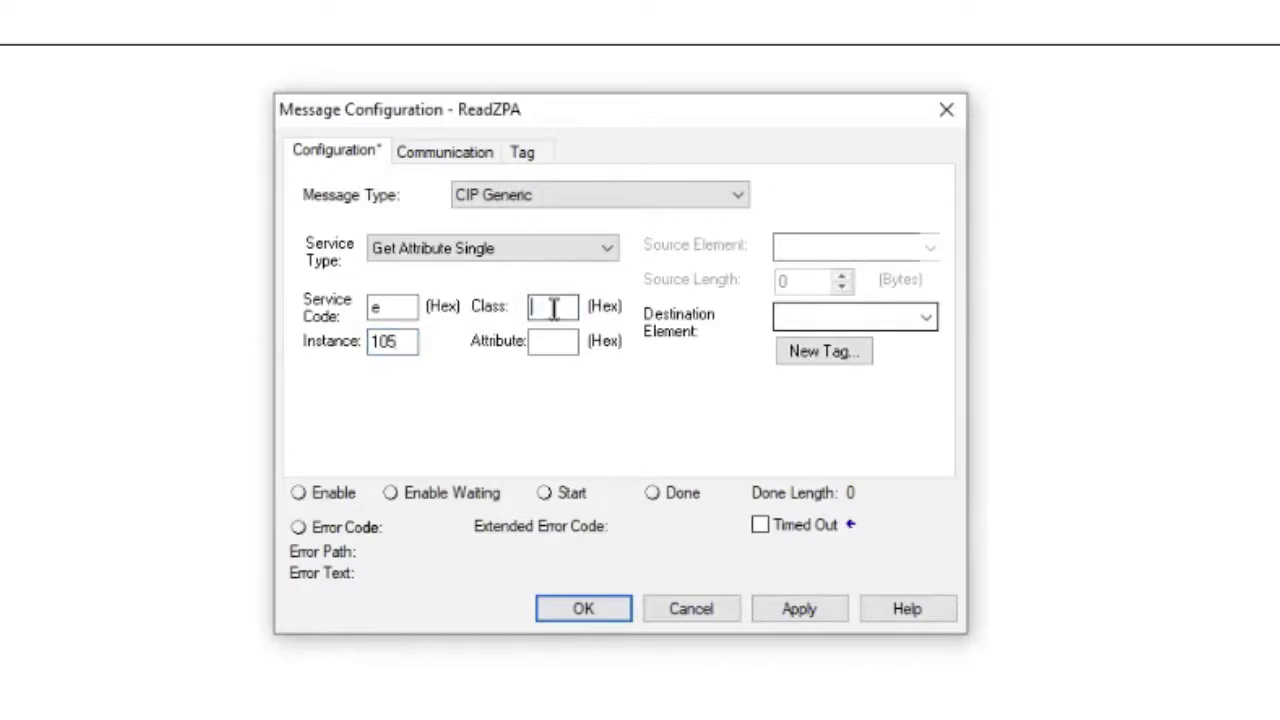
click(550, 341)
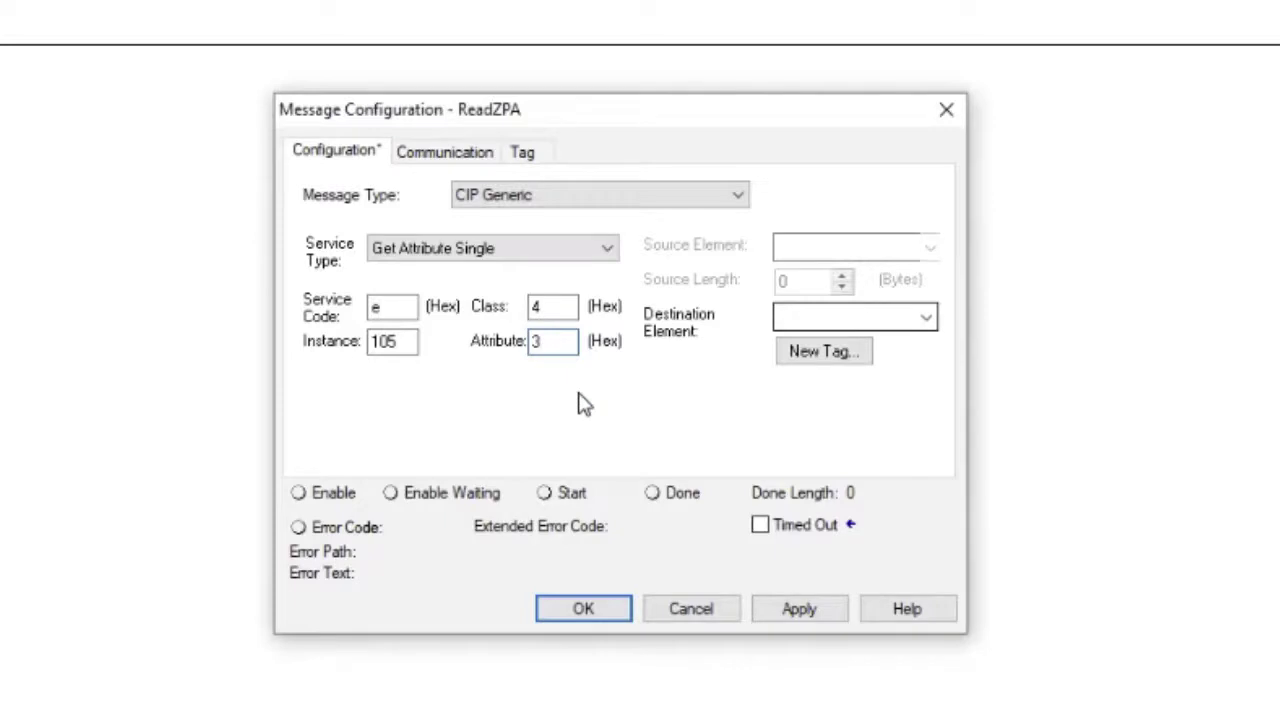
click(826, 320)
Create a new tag named ZPA_Inputs with data type INT[21].
click(815, 362)
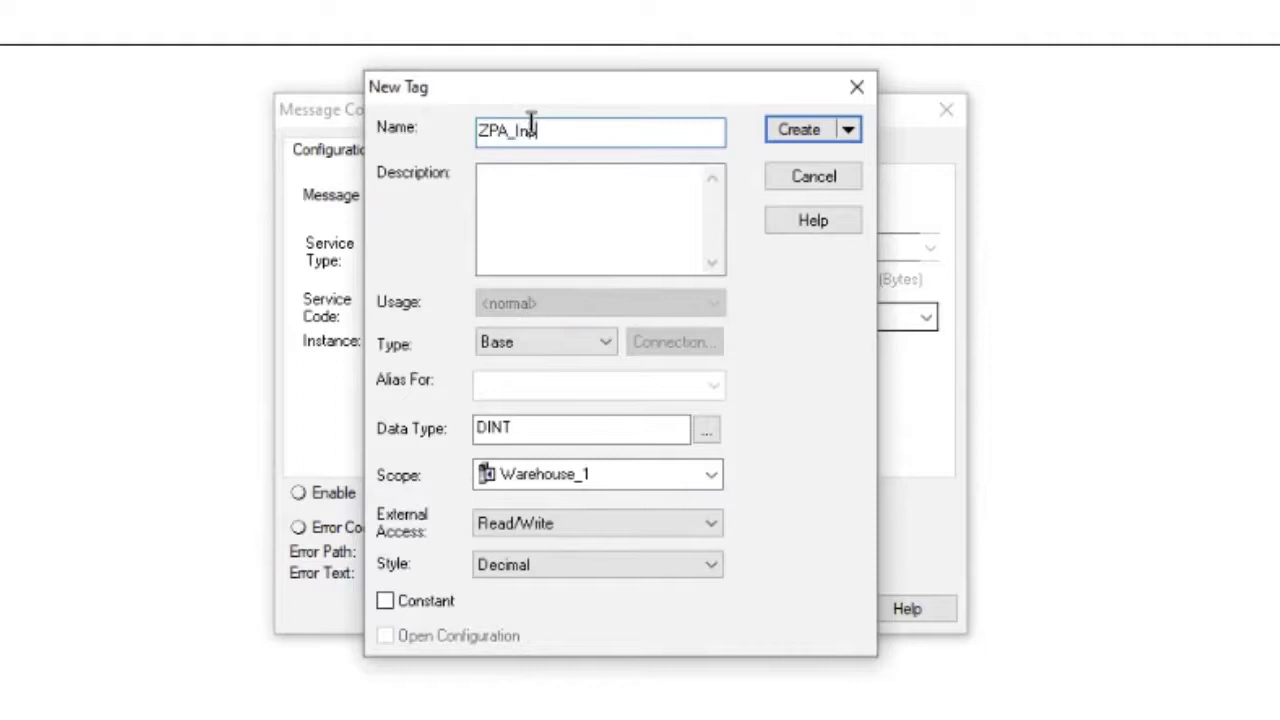
text(ZPA_Inputs)
double_click(677, 434)
text(INT)
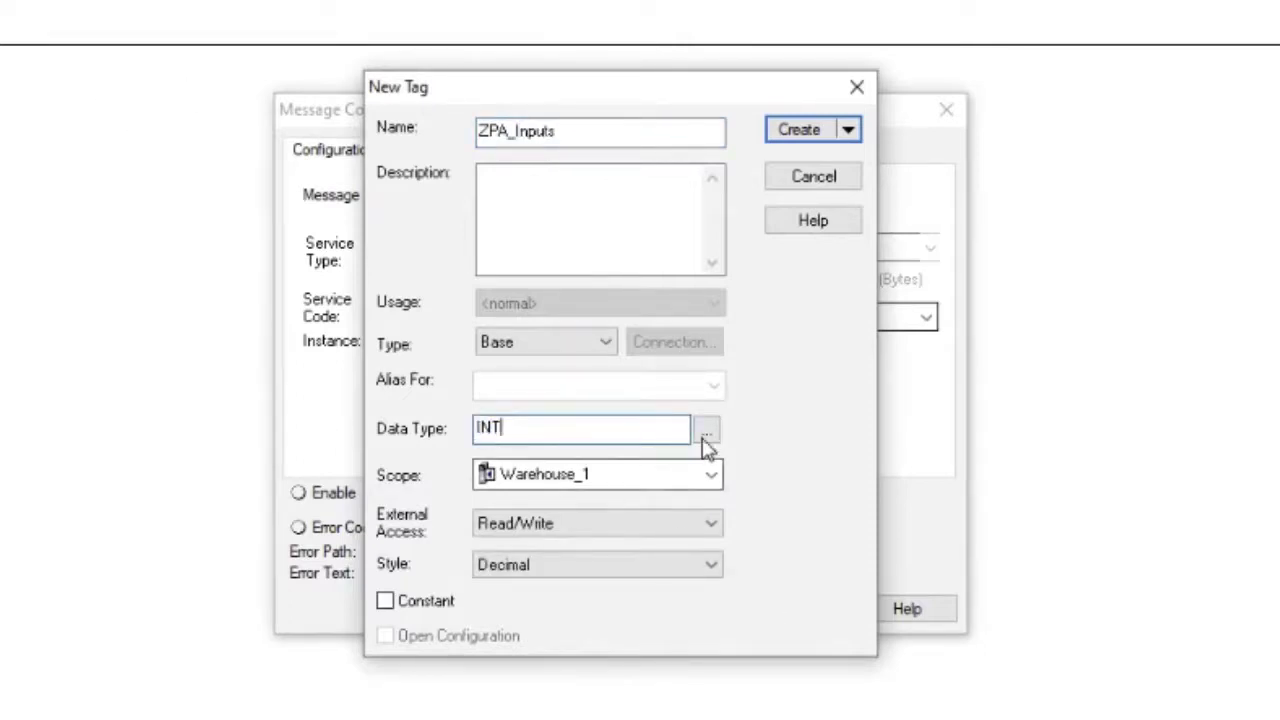
click(706, 430)
double_click(662, 508)
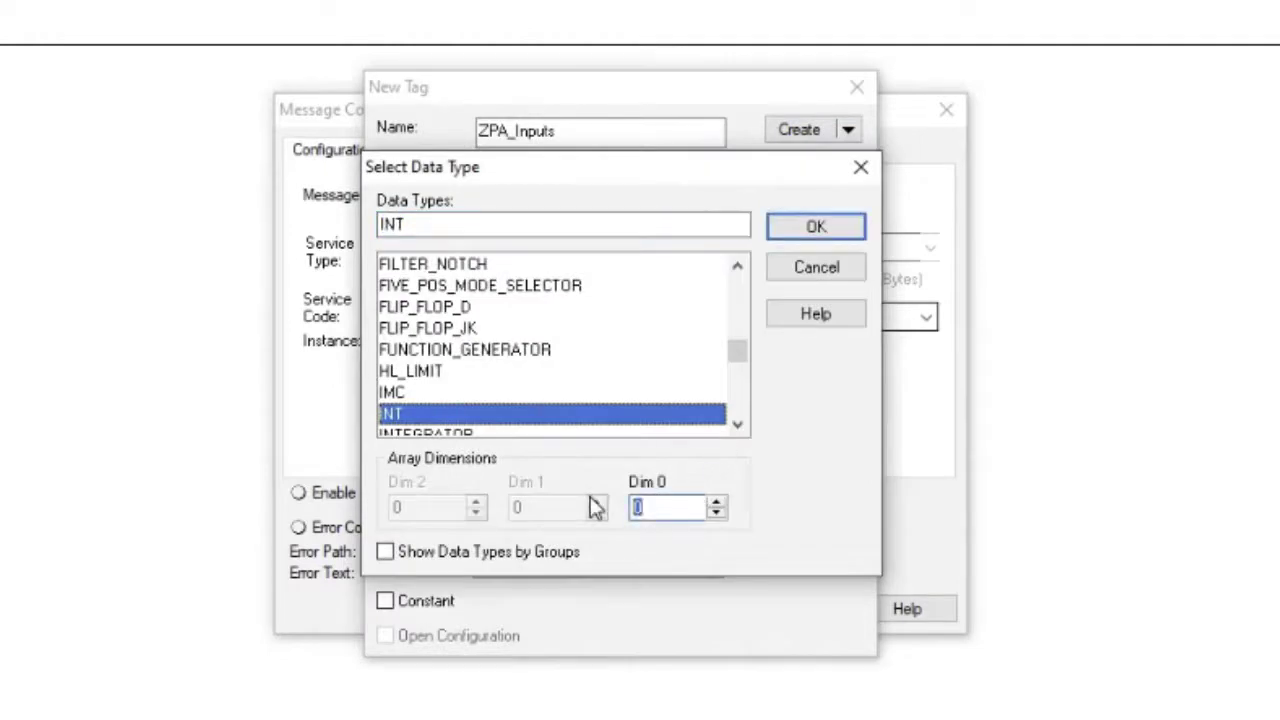
text(21)
click(812, 232)
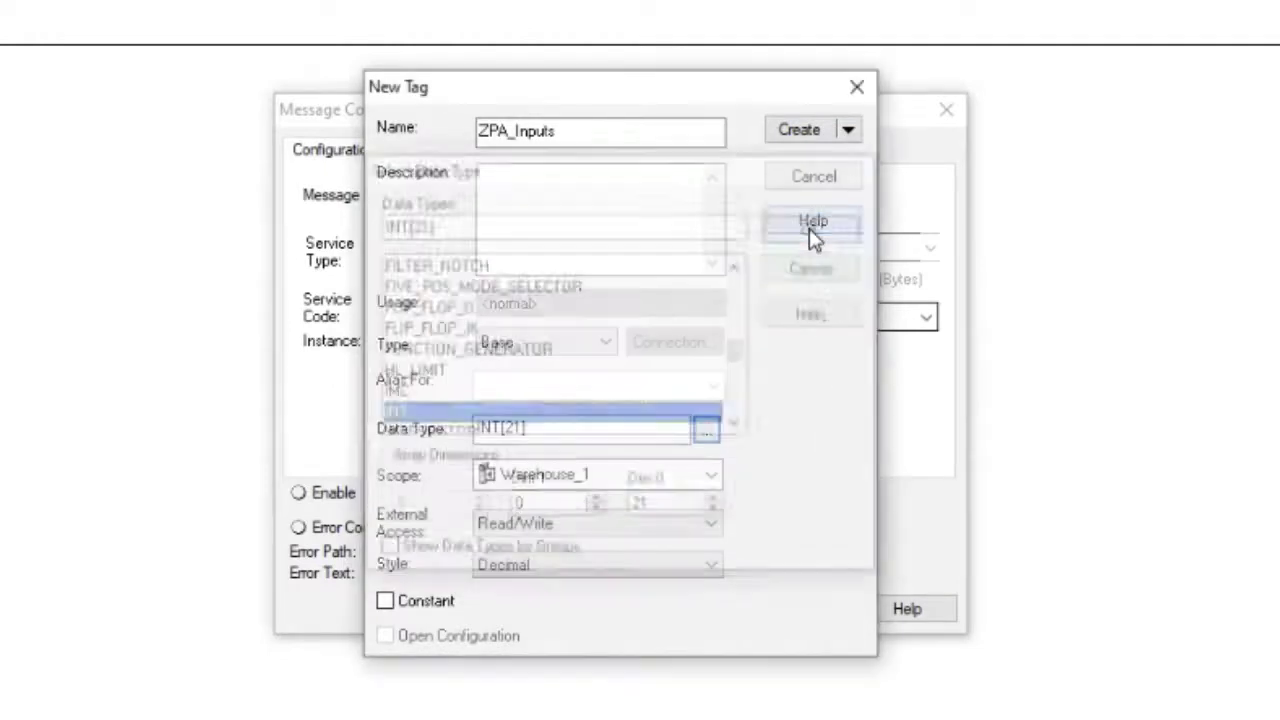
click(816, 134)
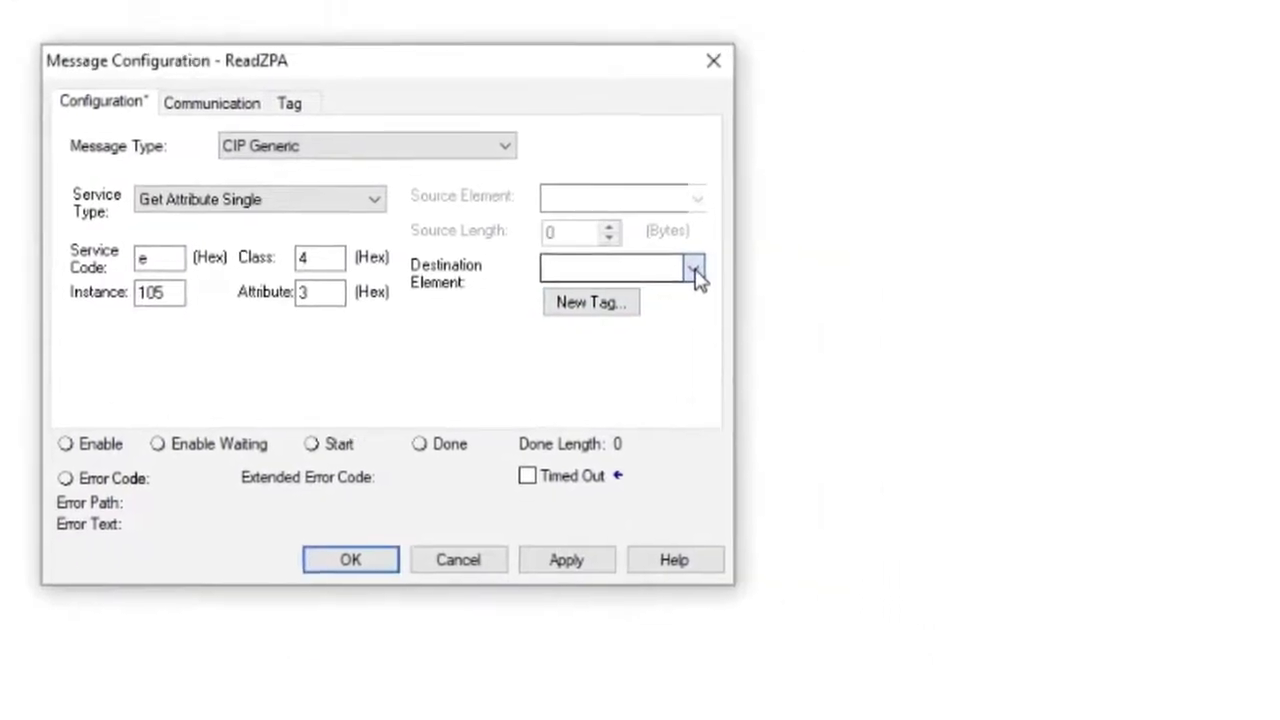
Choose ZPA_Inputs[0] as the ReadZPA destination element.
click(926, 320)
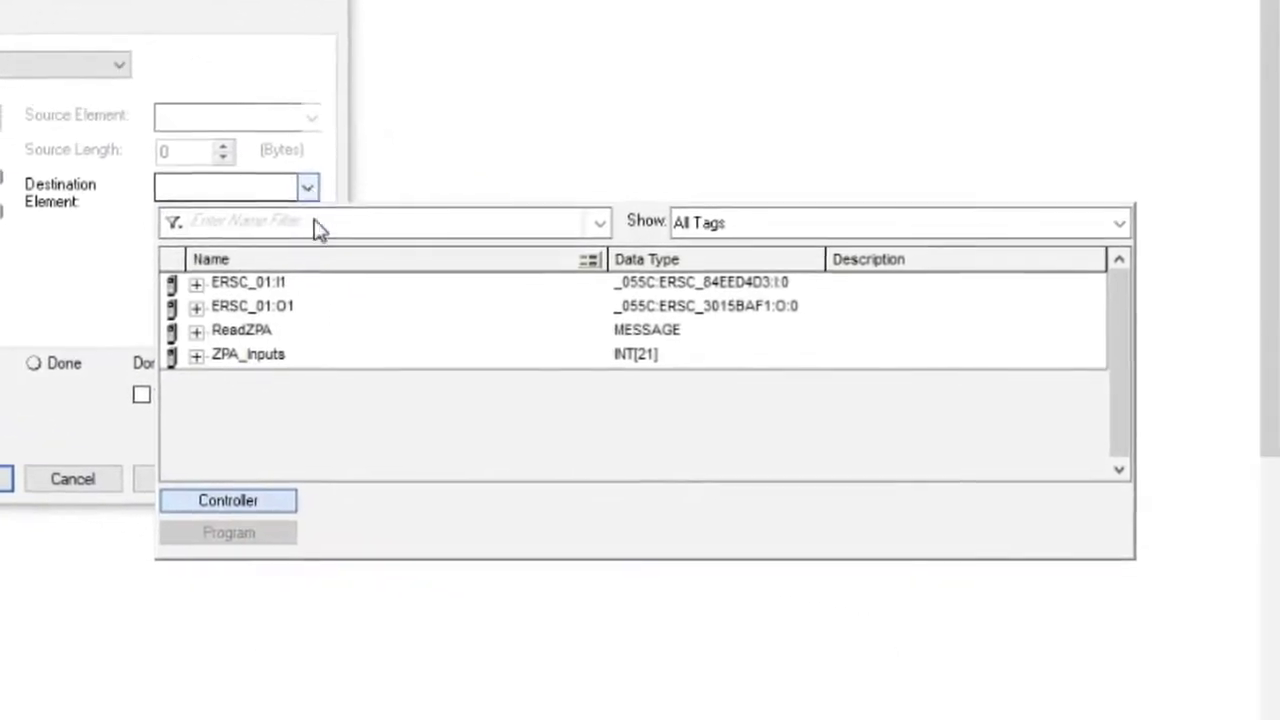
click(194, 355)
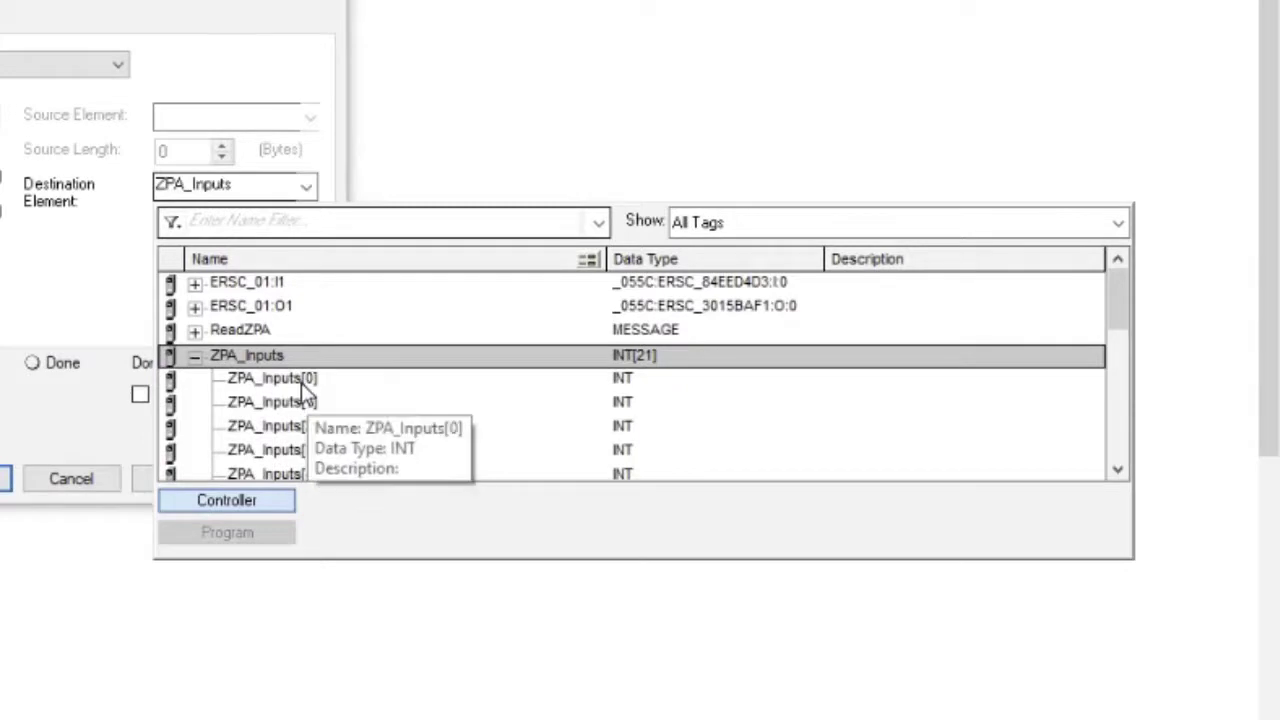
click(303, 384)
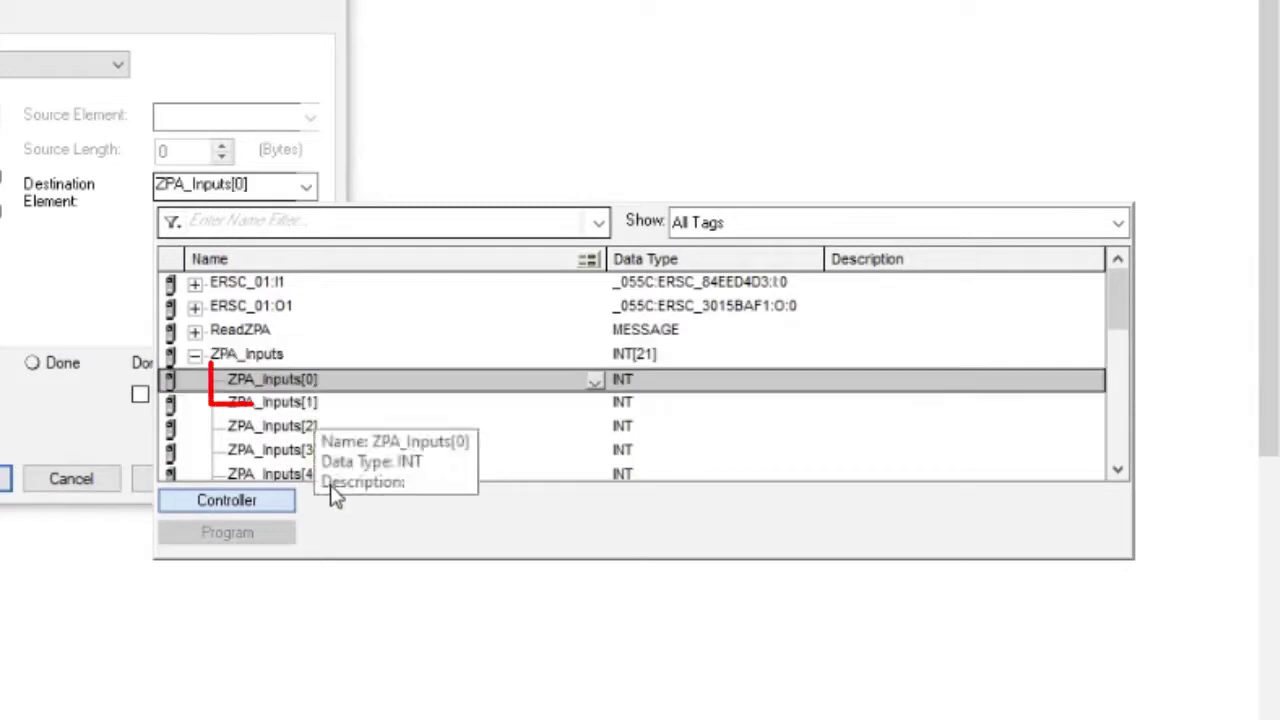
click(310, 386)
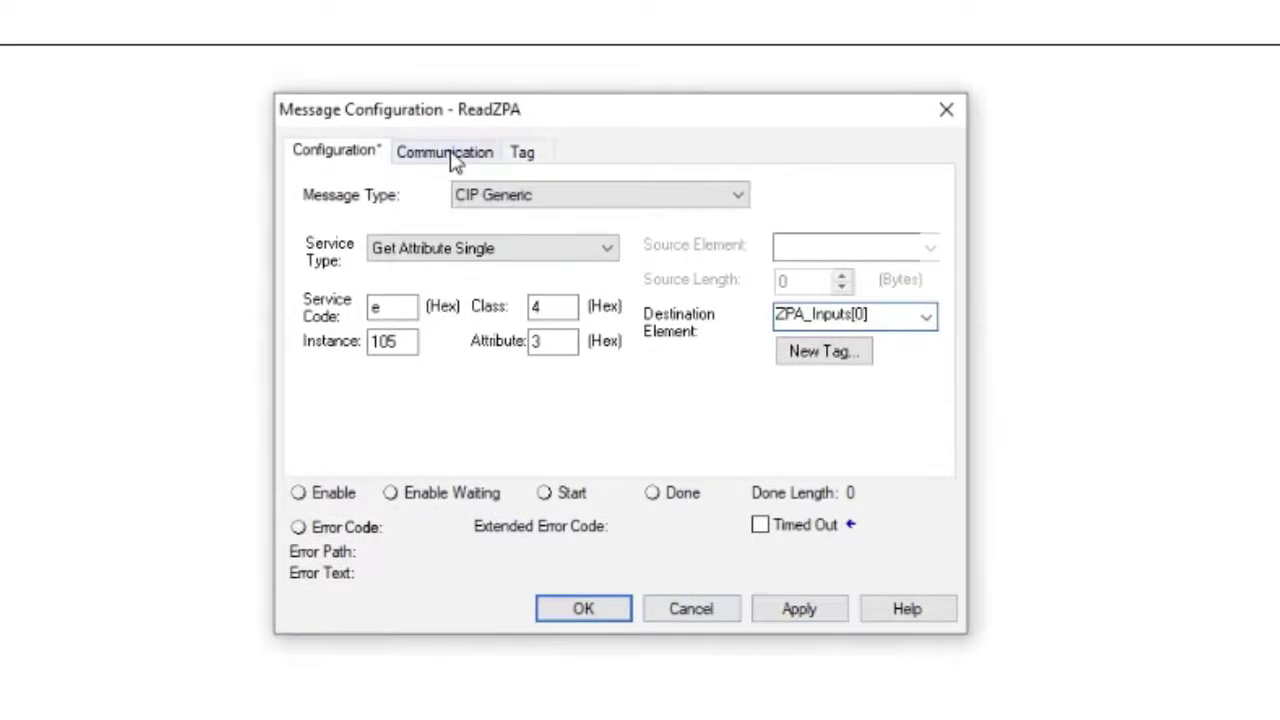
click(250, 112)
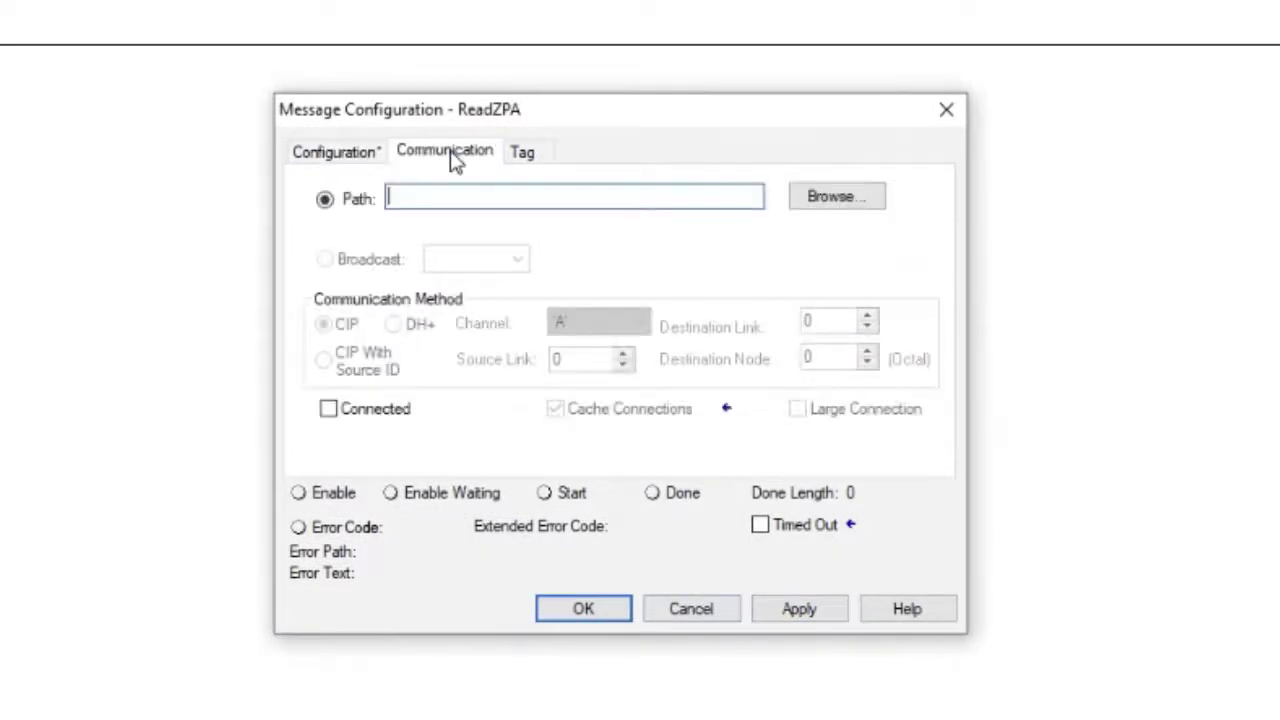
Browse to ERSC_01 as the ReadZPA path, then return to the Configuration settings.
click(851, 199)
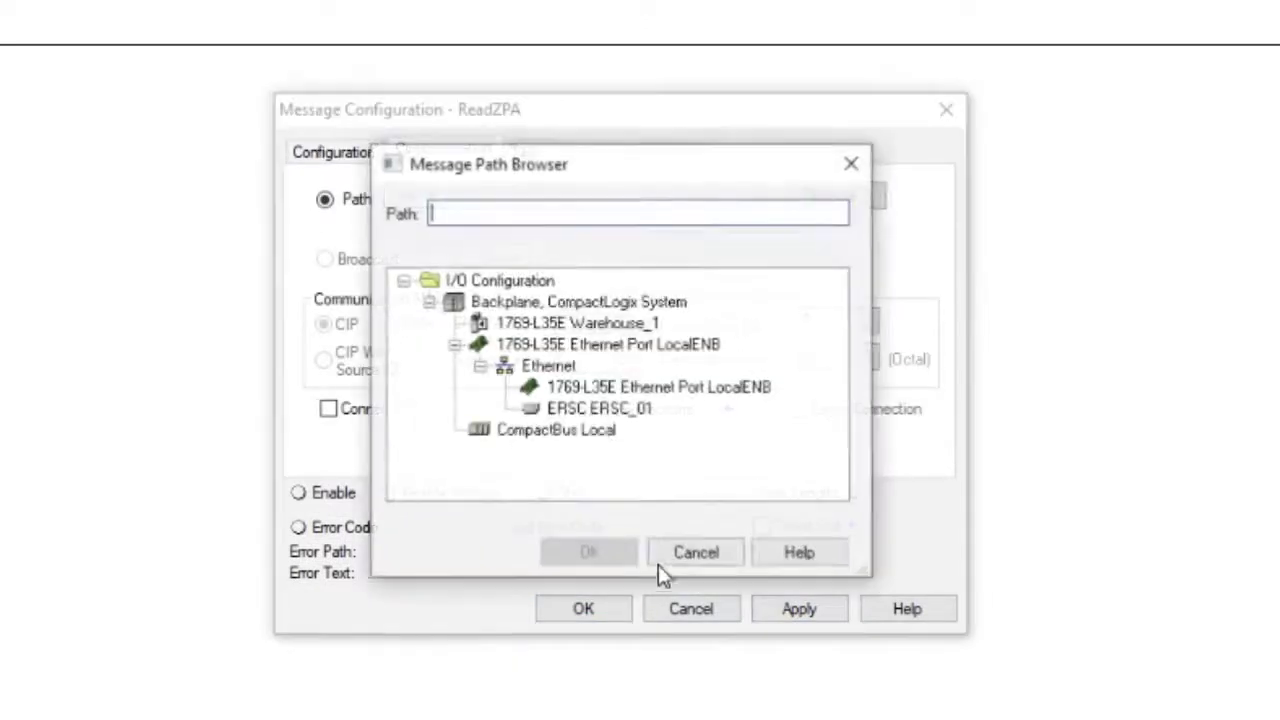
click(596, 412)
click(588, 553)
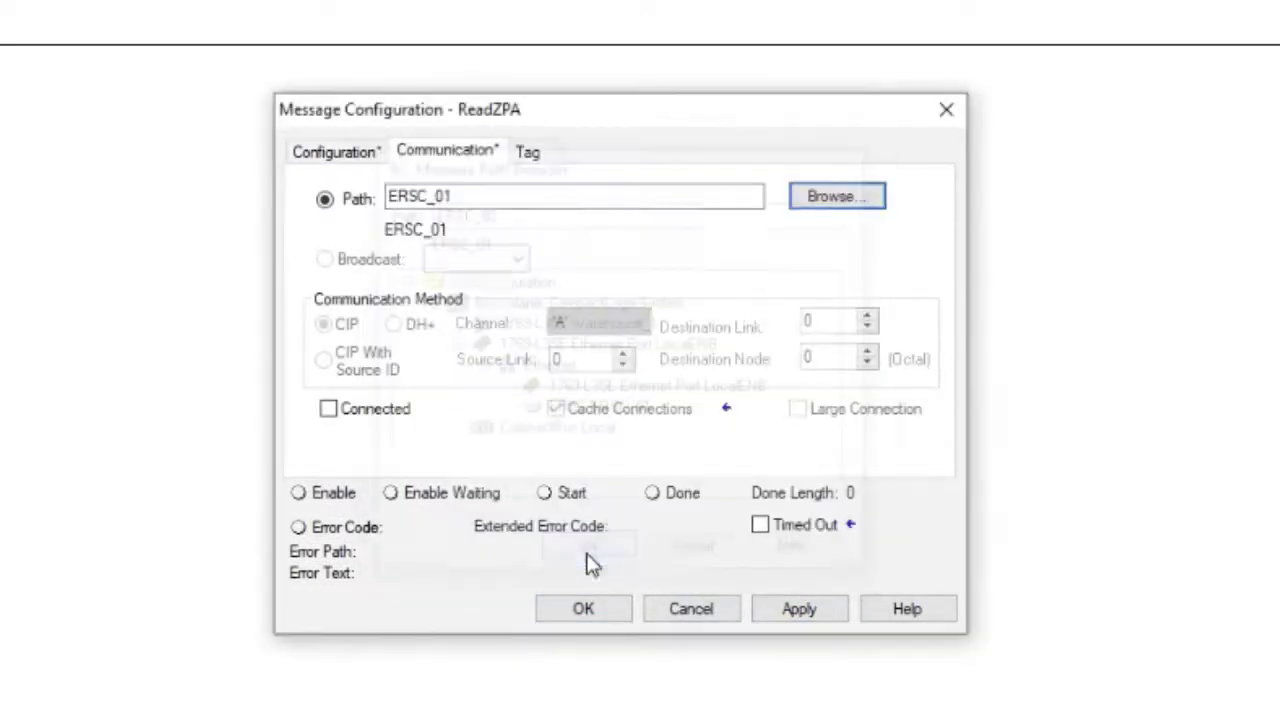
click(354, 155)
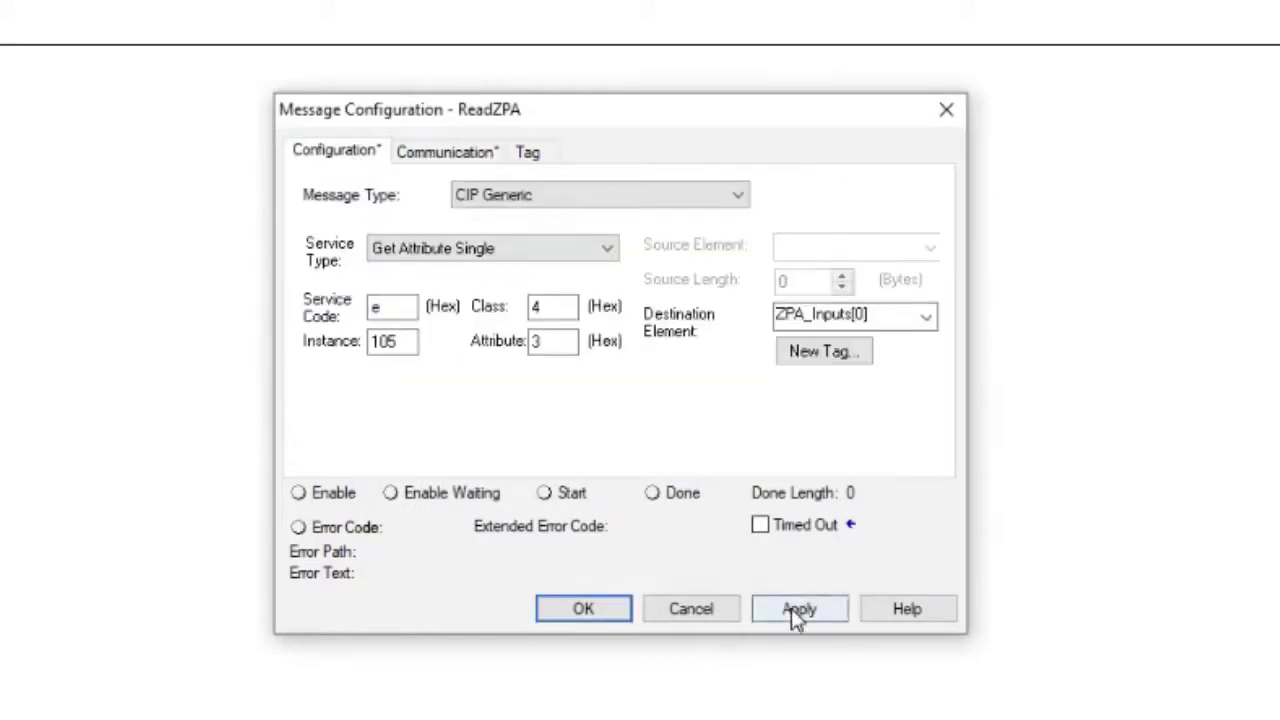